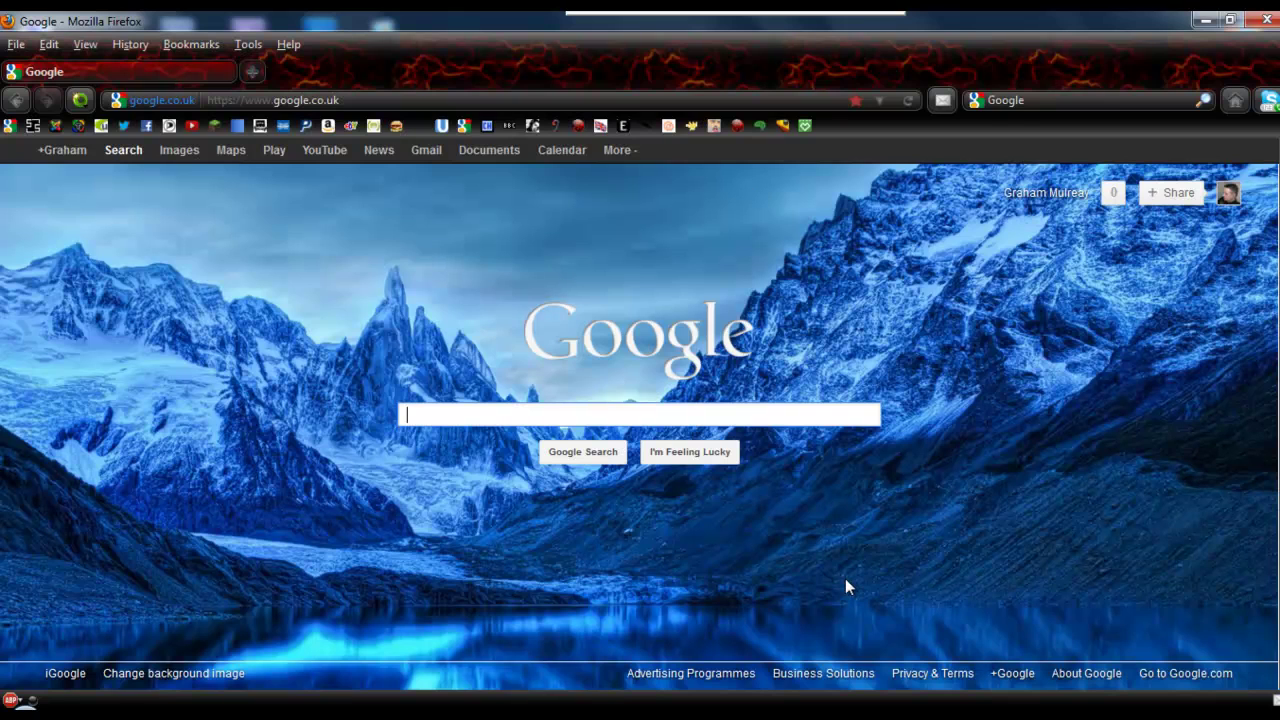
Search Google for "dosbox", open the DOSBox website and view its downloads page with the versions for each operating system.
type("dosb")
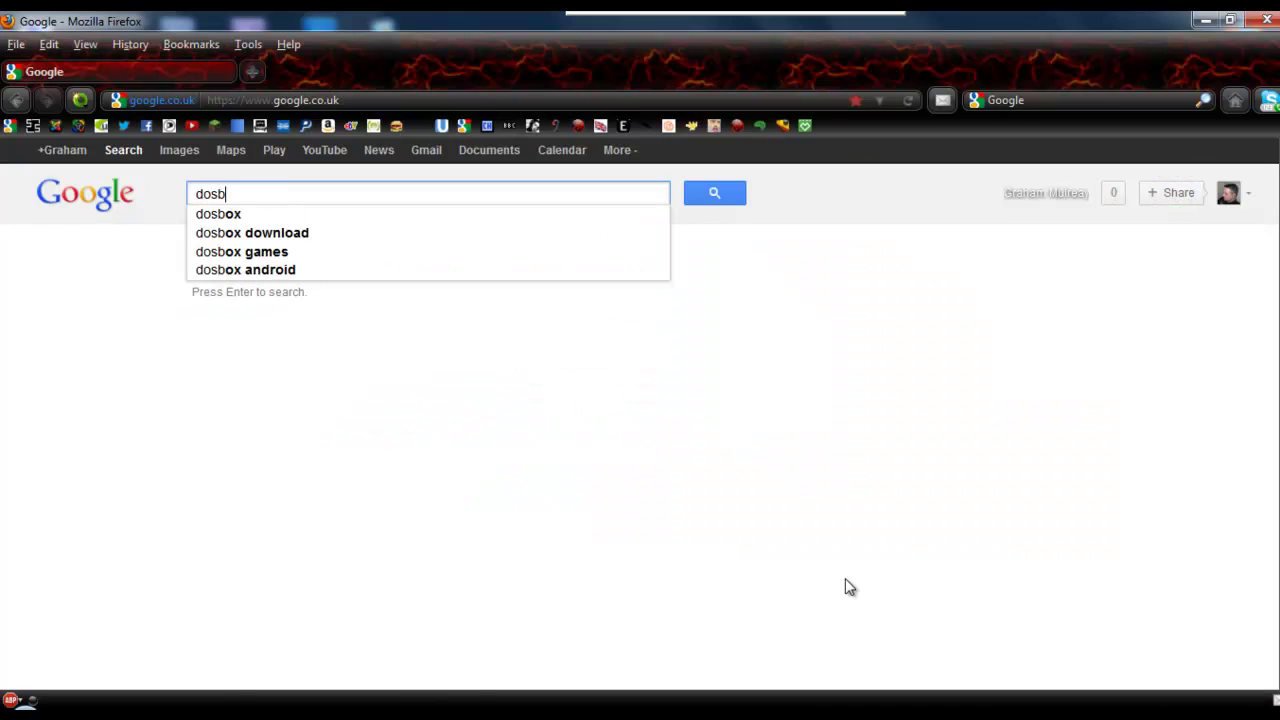
type("ox")
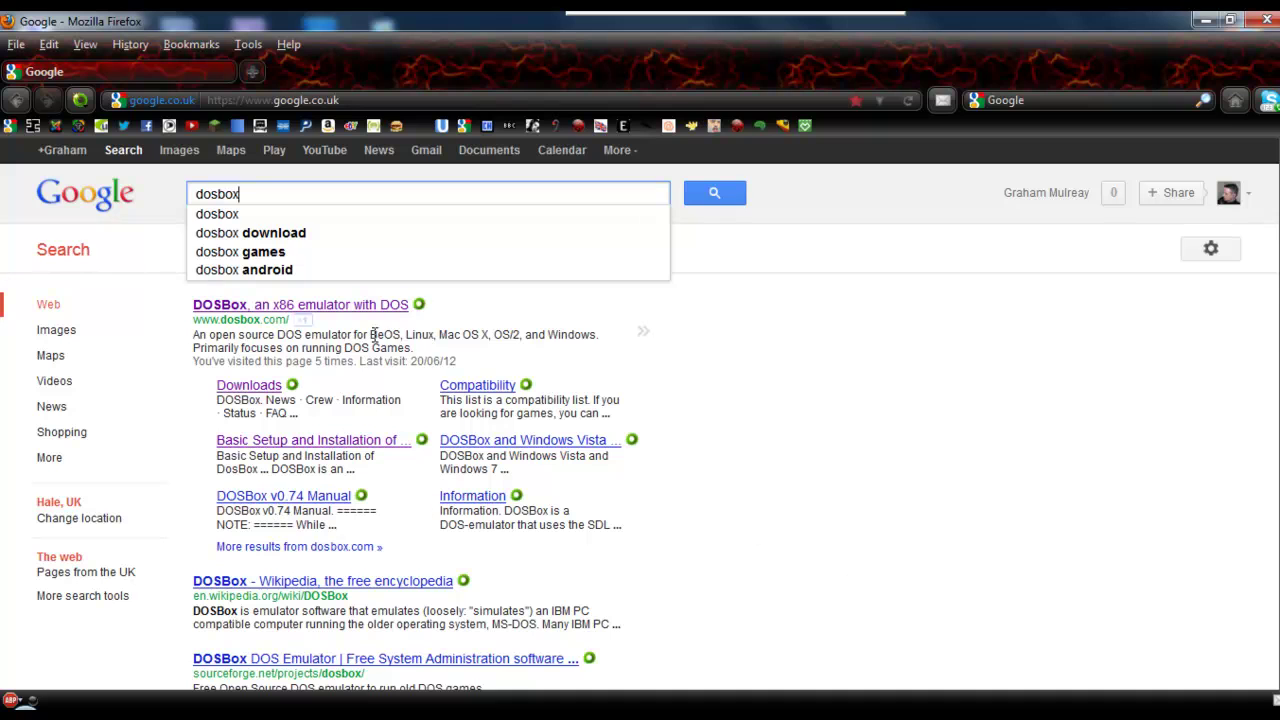
left_click(329, 304)
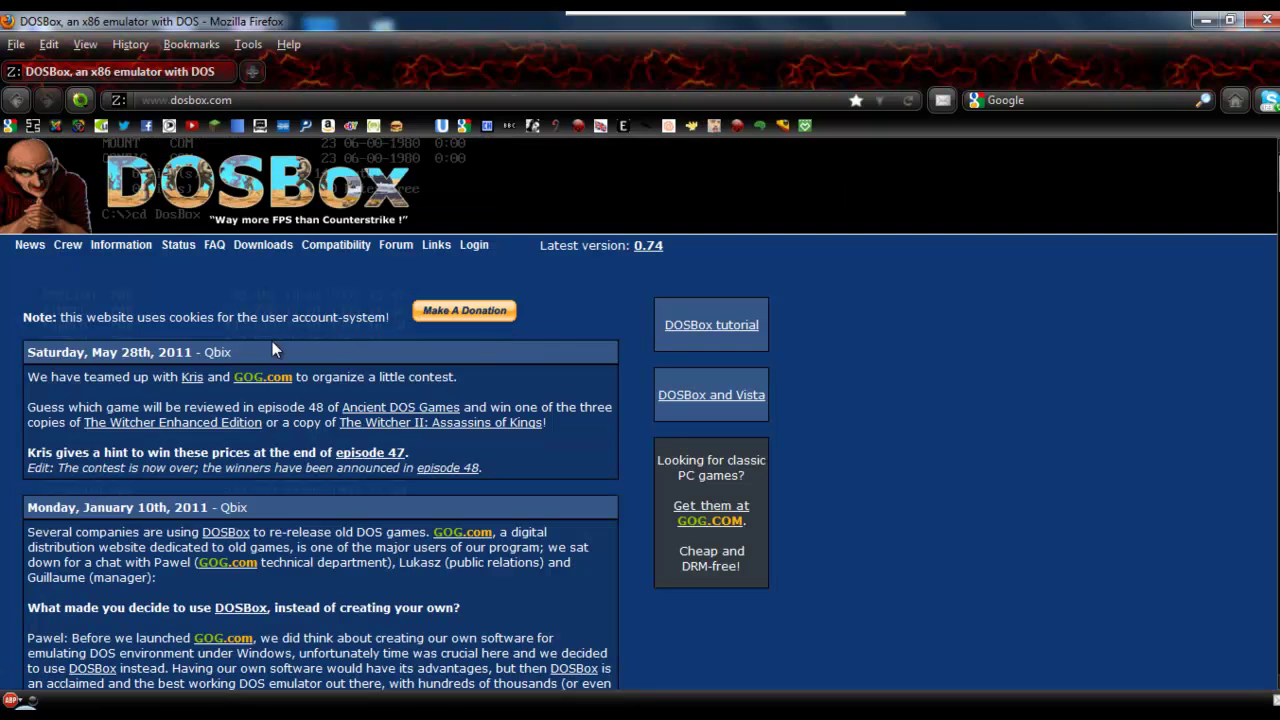
left_click(260, 246)
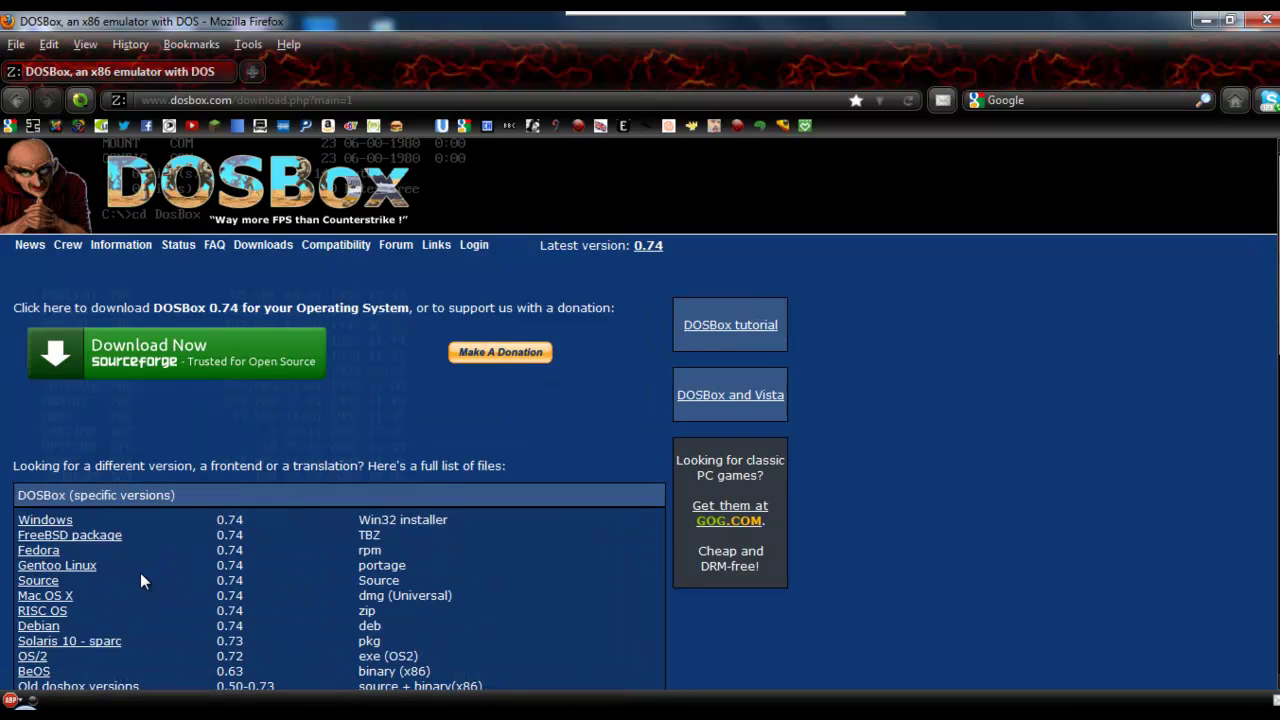
scroll(140, 572, "down", 2)
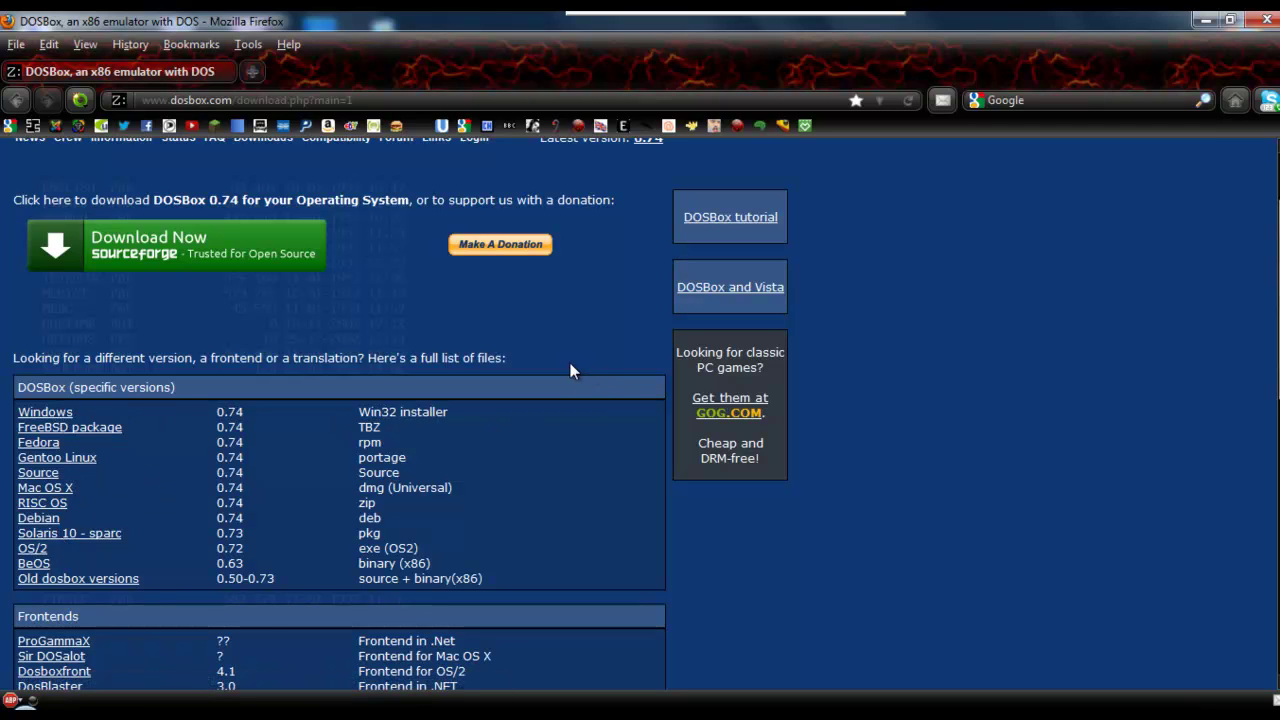
scroll(613, 484, "up", 2)
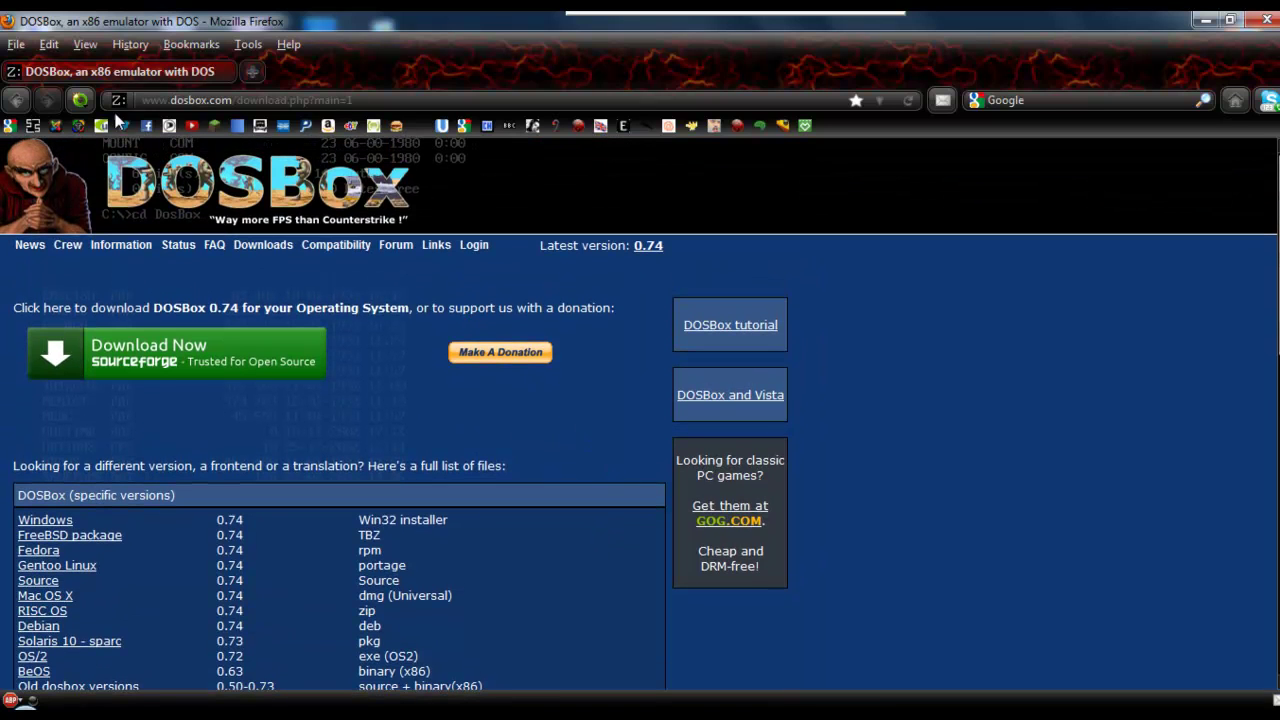
Search Google for "dos games" to look for download sites, and close the browser.
left_click(10, 126)
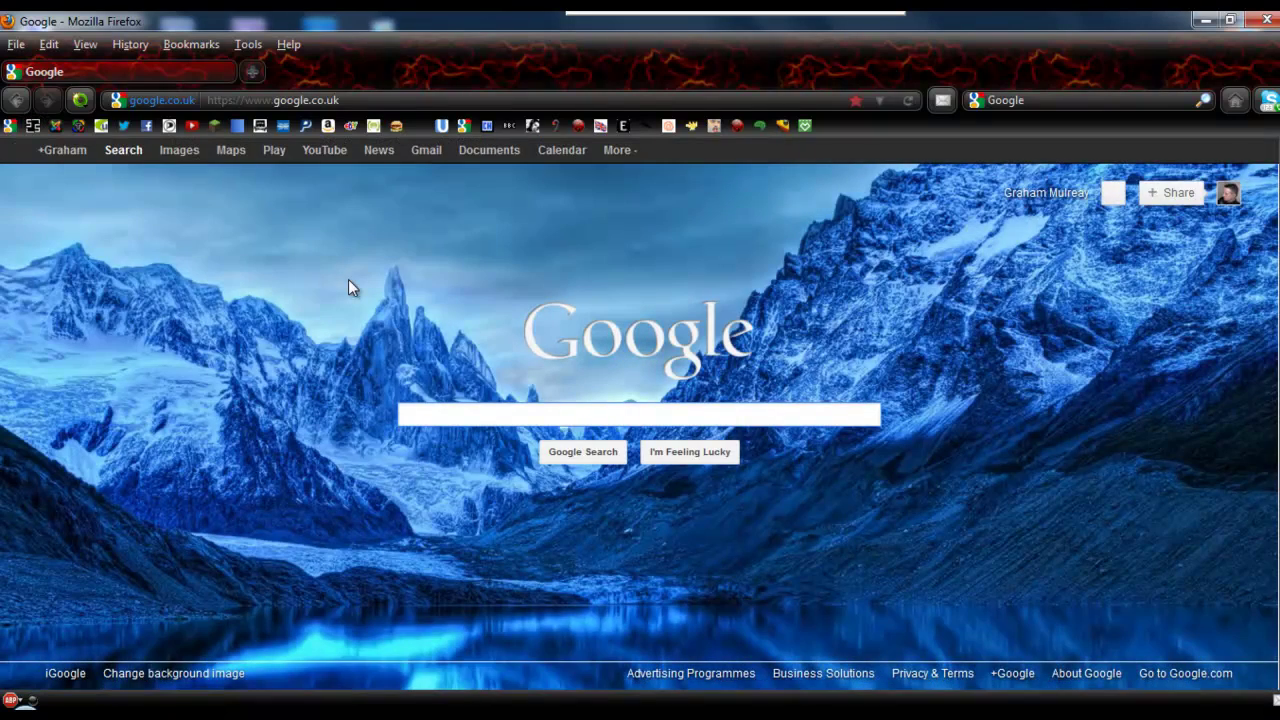
type("dos ga")
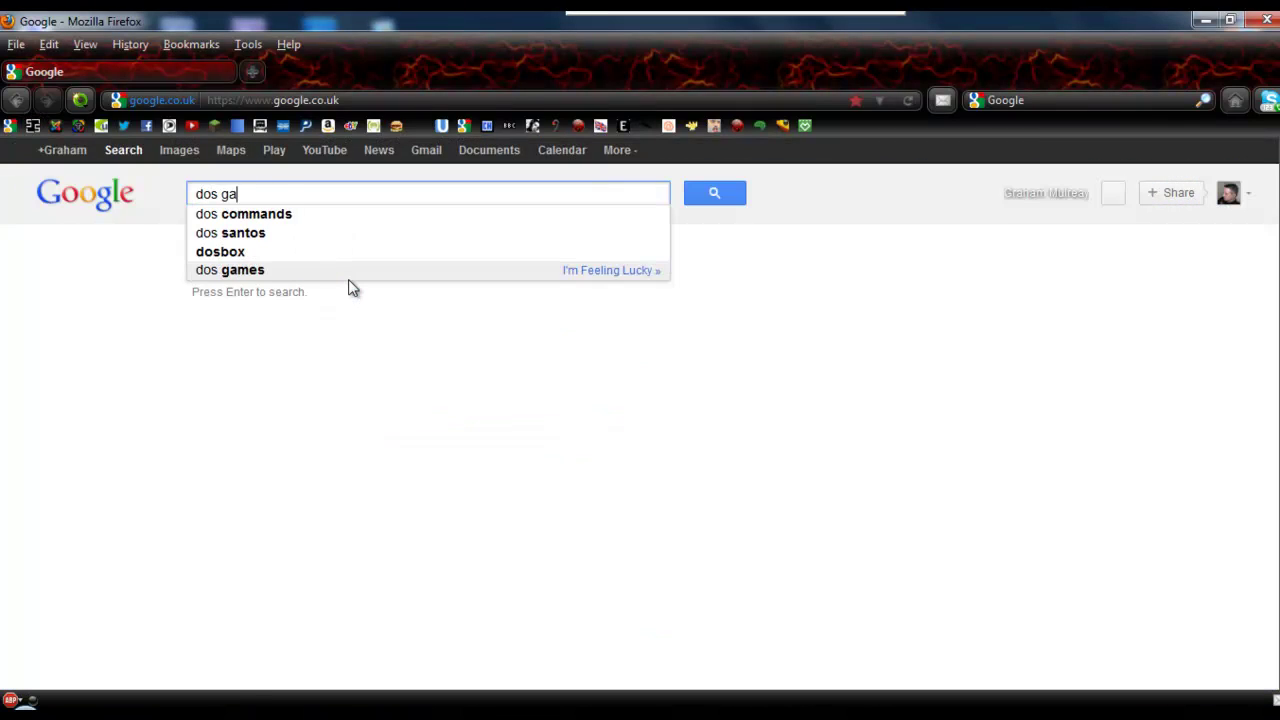
type("mes")
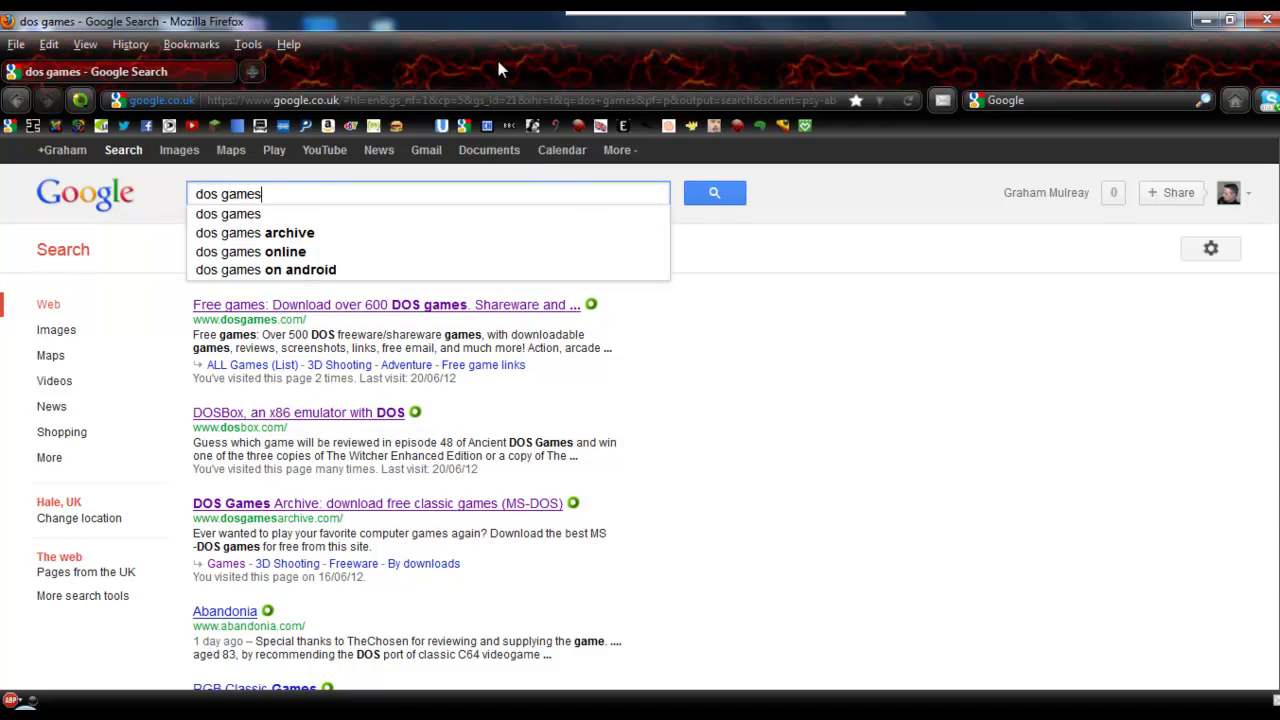
left_click(1262, 18)
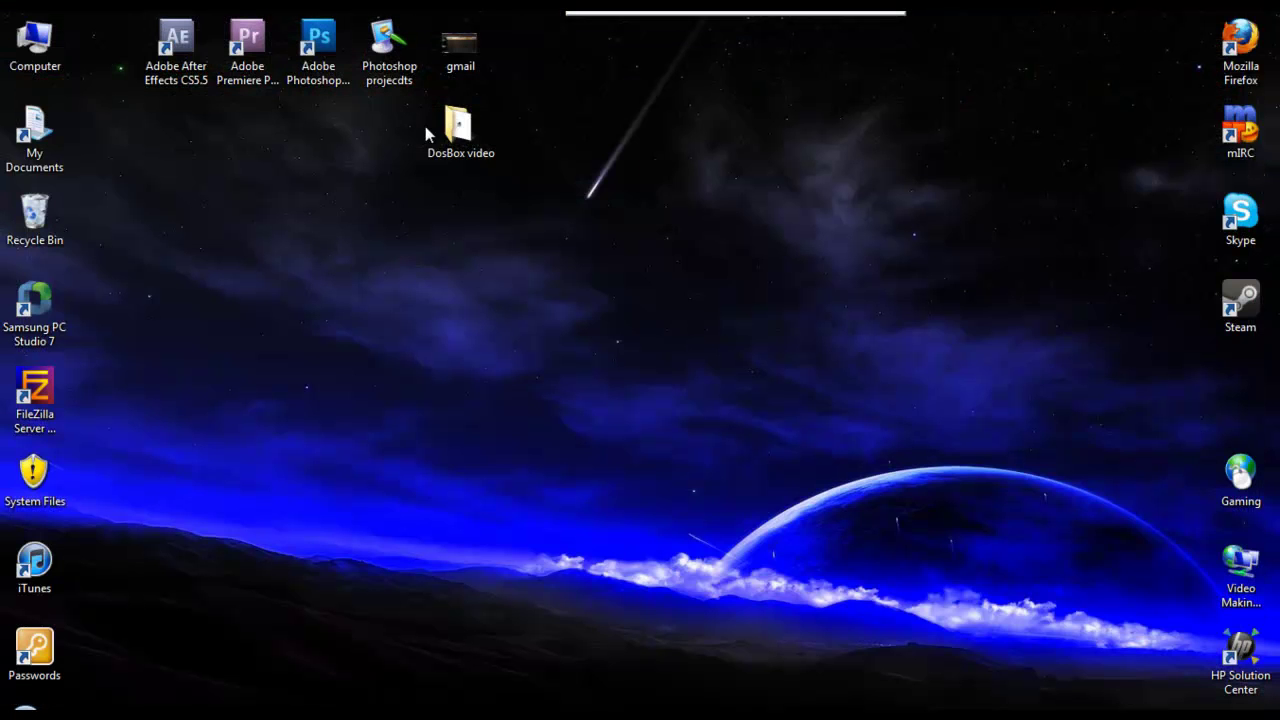
Open the DosBox video folder on the desktop and look over the DOSBox0.74-win32-installer and the dagrfall ZIP archive.
double_click(428, 128)
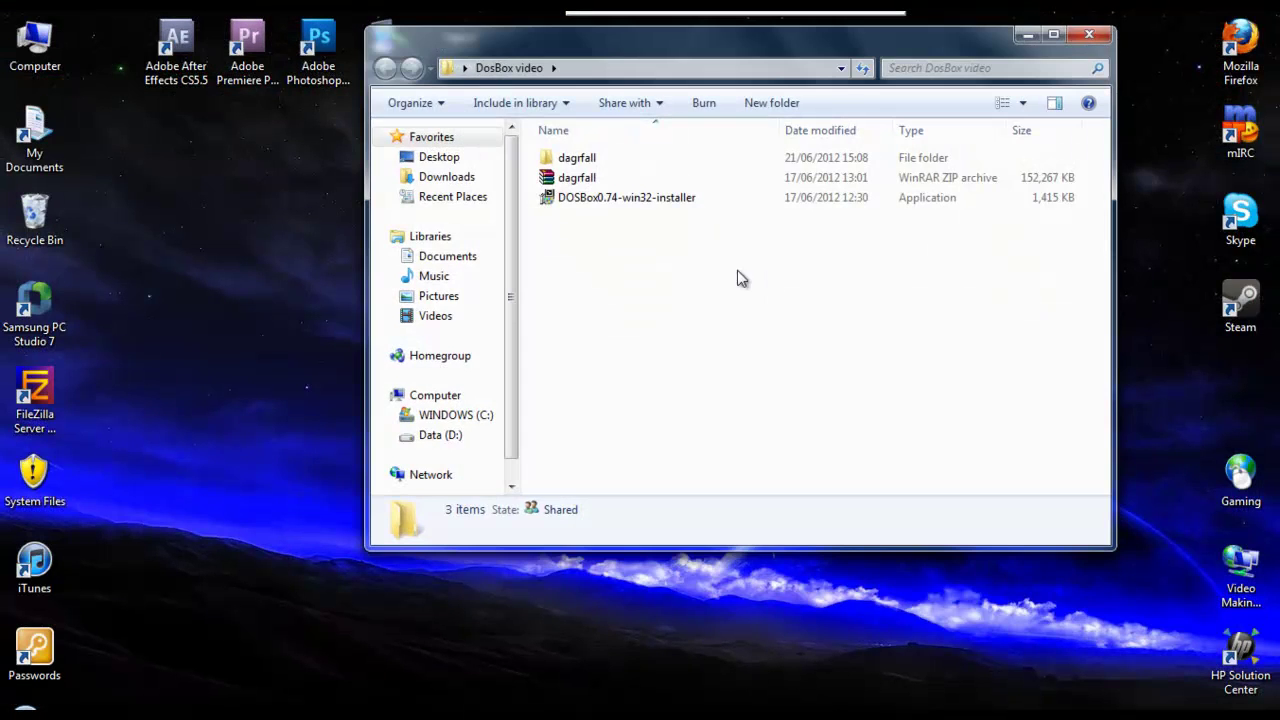
left_click(592, 200)
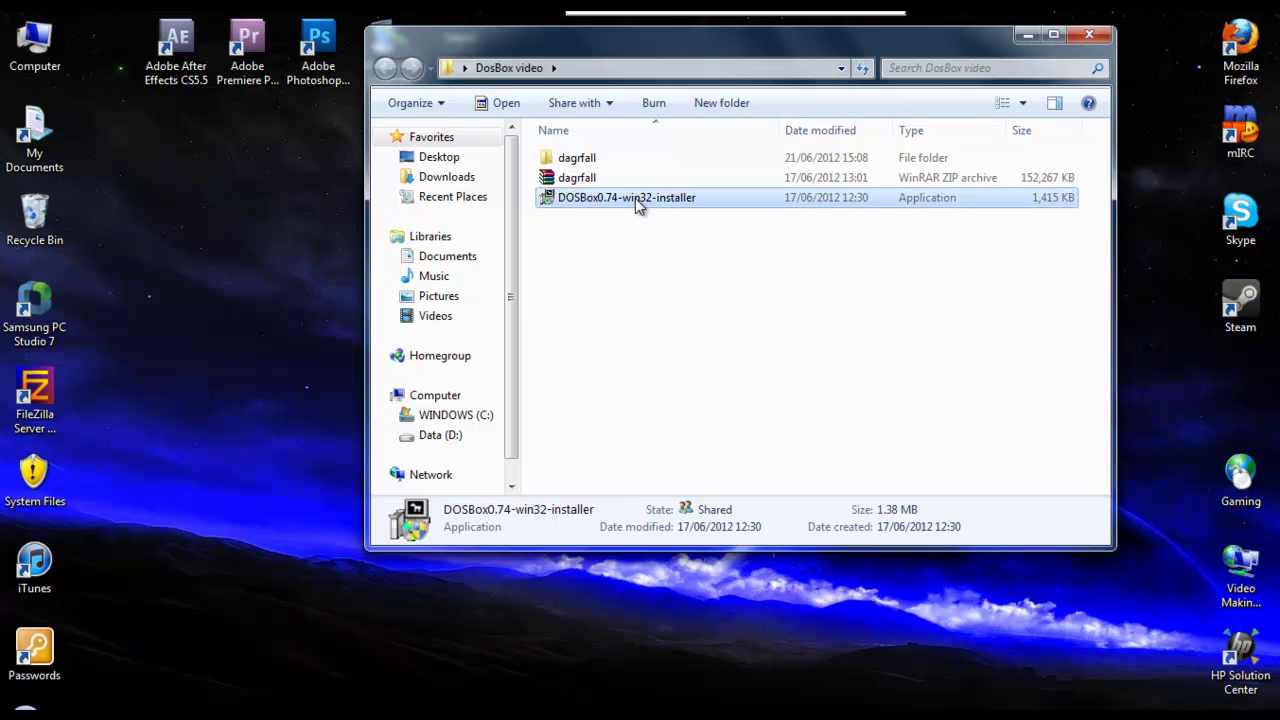
left_click(576, 178)
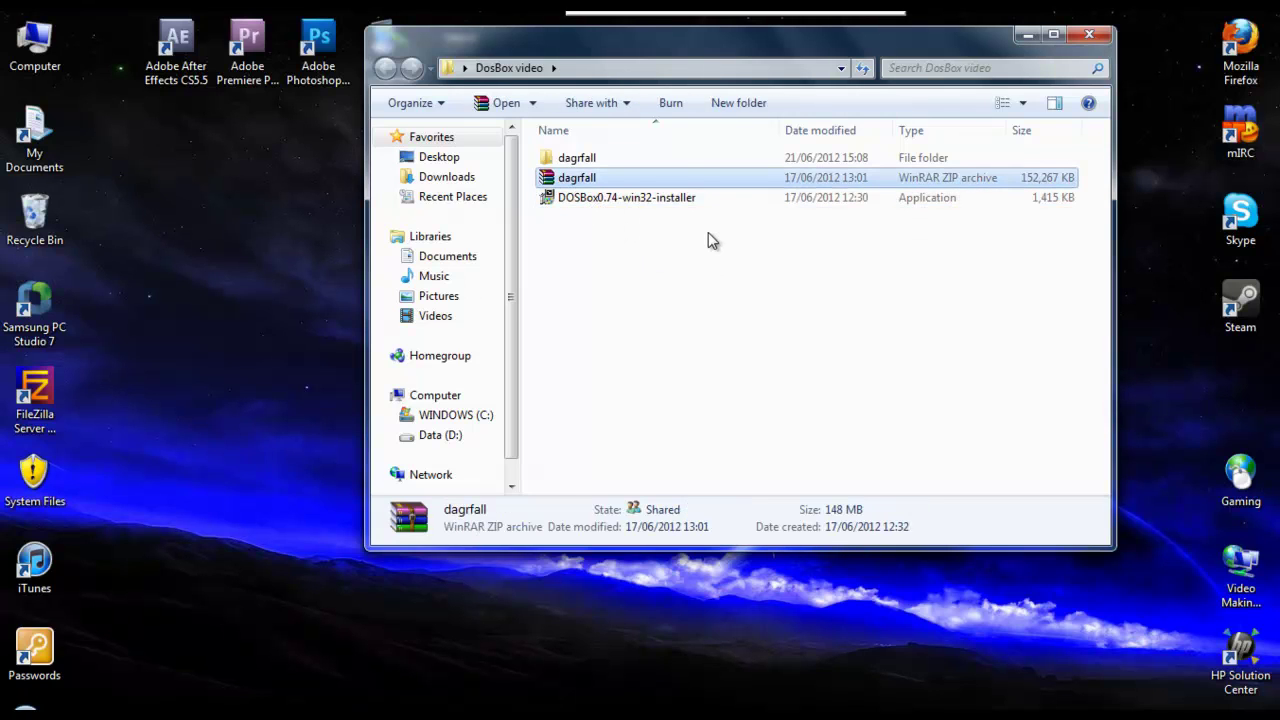
left_click(578, 181)
left_click(634, 179)
left_click(602, 209)
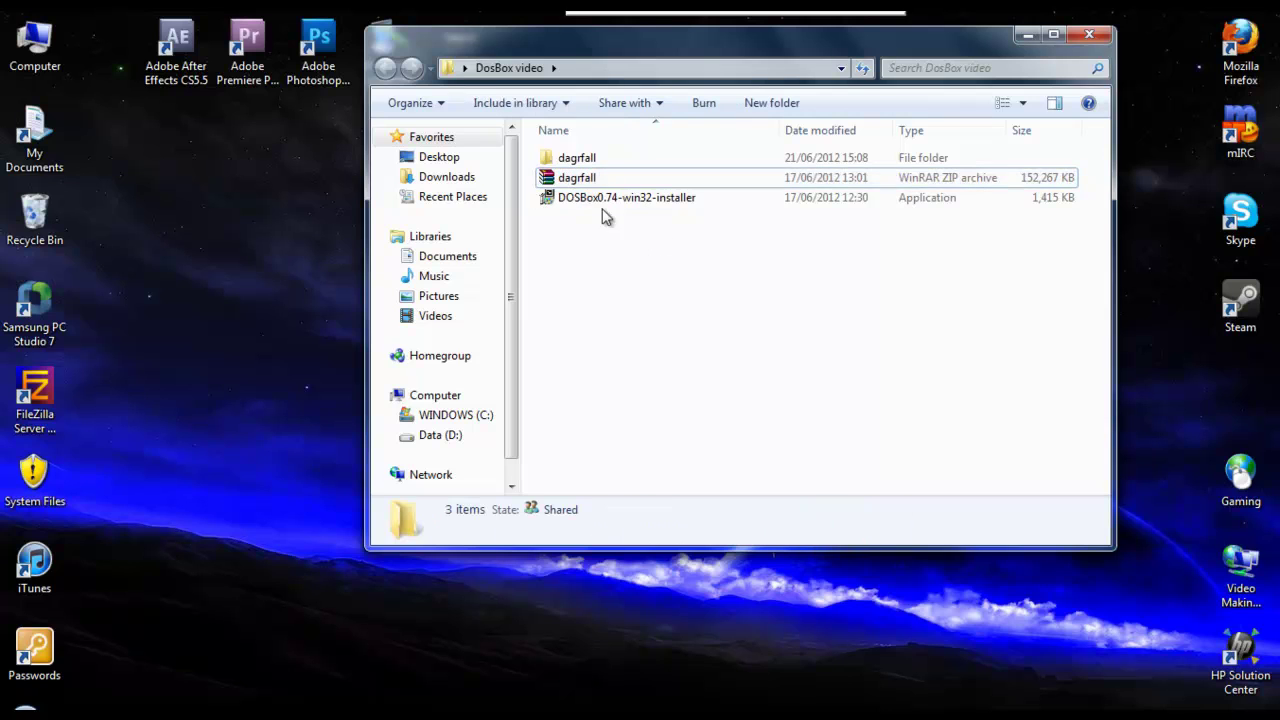
Check the extraction options of the dagrfall archive, view the contents of the dagrfall folder, and return to DosBox video.
right_click(576, 177)
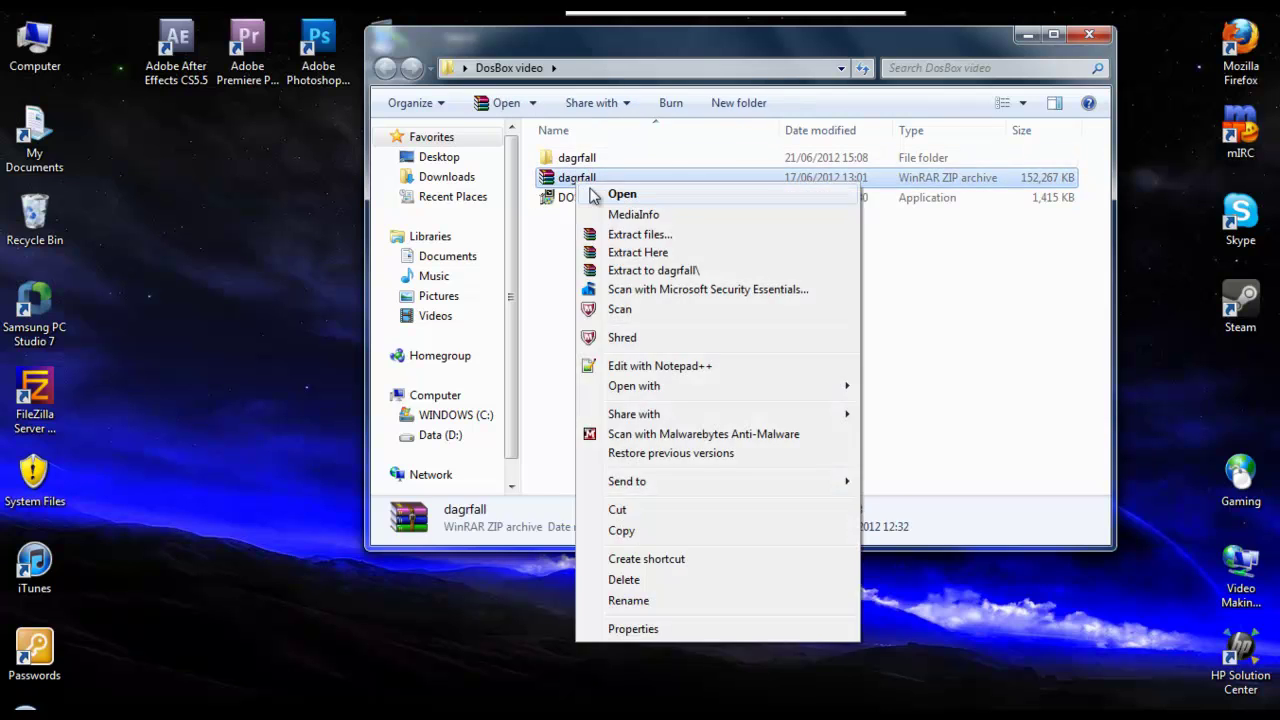
left_click(609, 274)
double_click(577, 158)
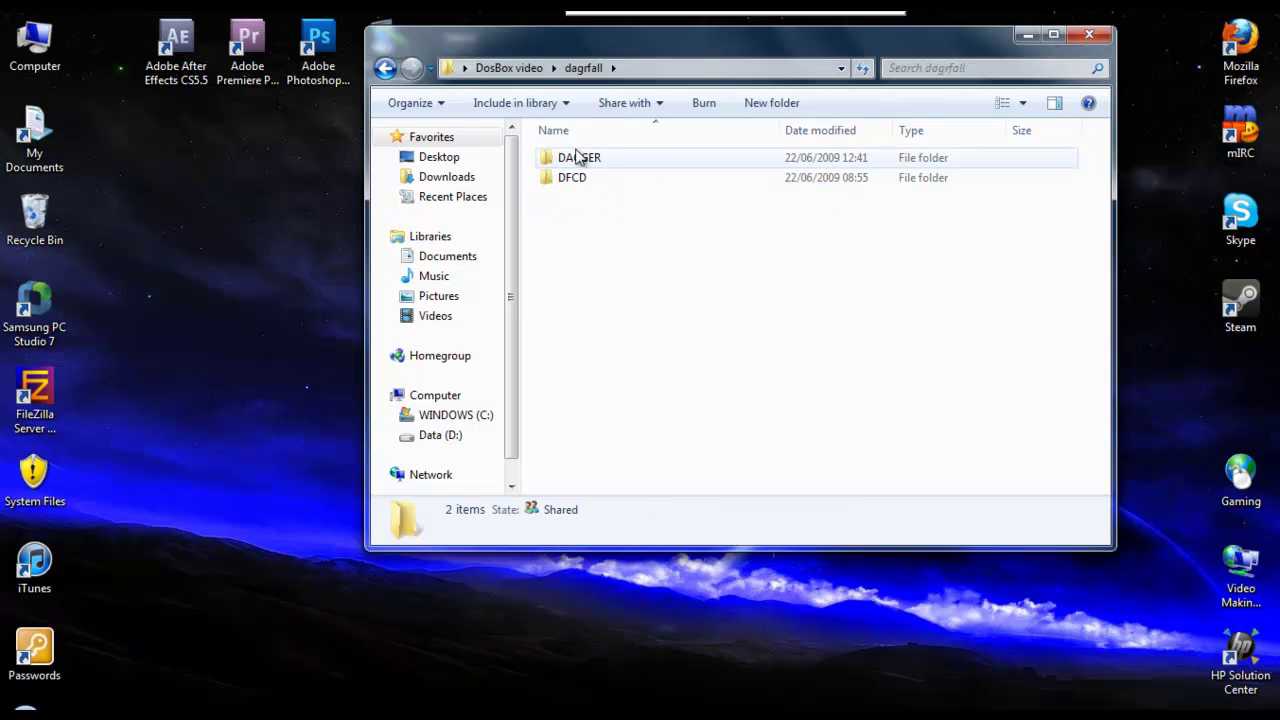
key("BackSpace")
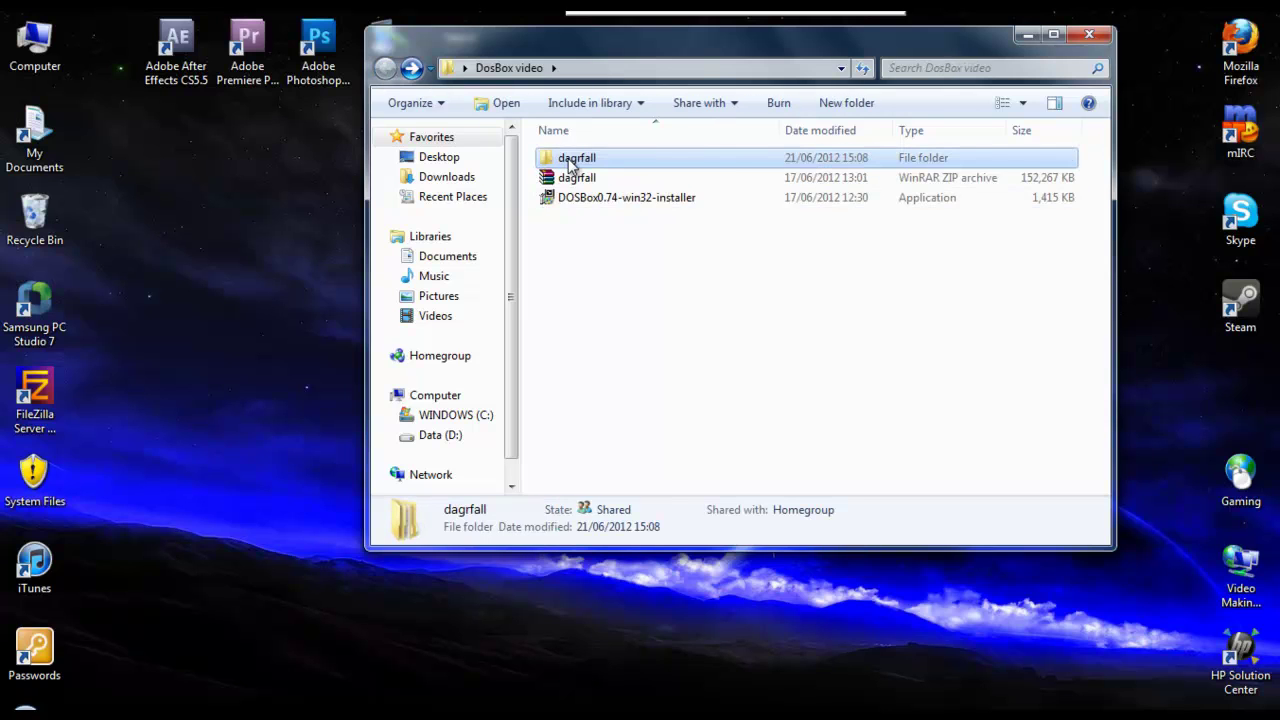
Copy the dagrfall folder from DosBox video to the desktop, close the window, and place the copy beside Samsung PC Studio 7.
right_click(573, 166)
left_click(632, 569)
right_click(200, 169)
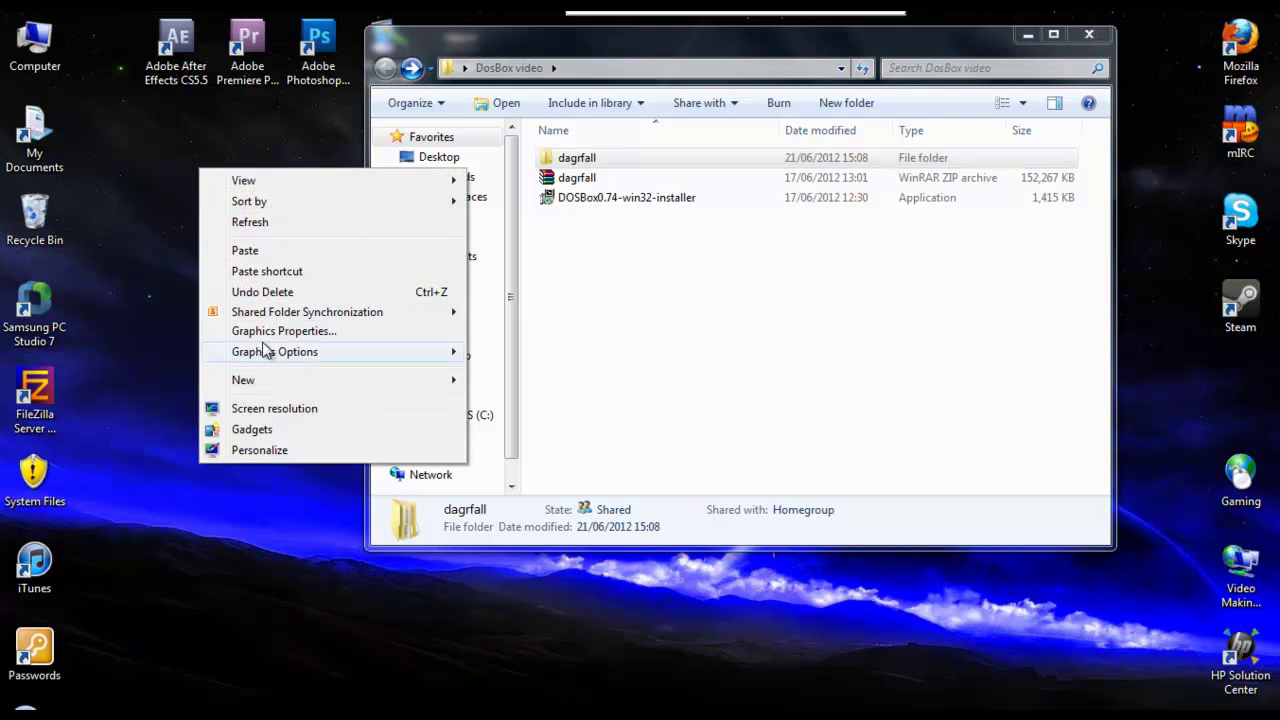
left_click(265, 251)
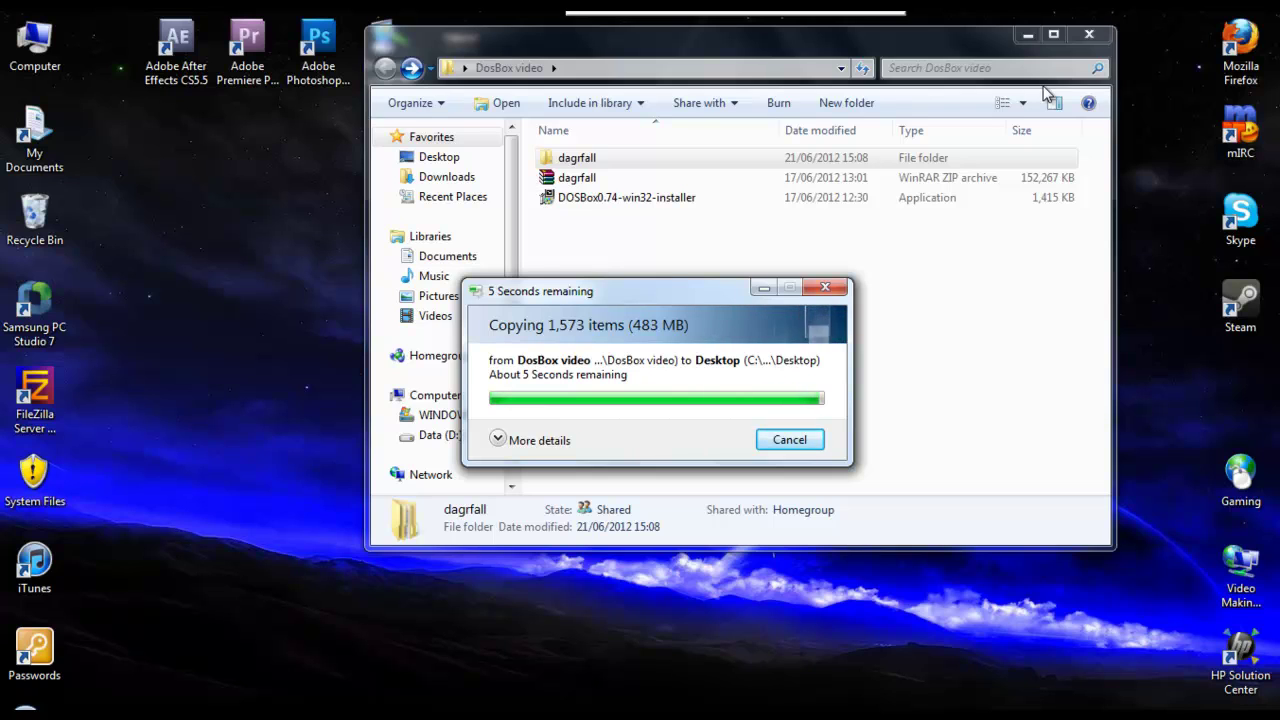
left_click(1088, 36)
left_click_drag(175, 128, 130, 292)
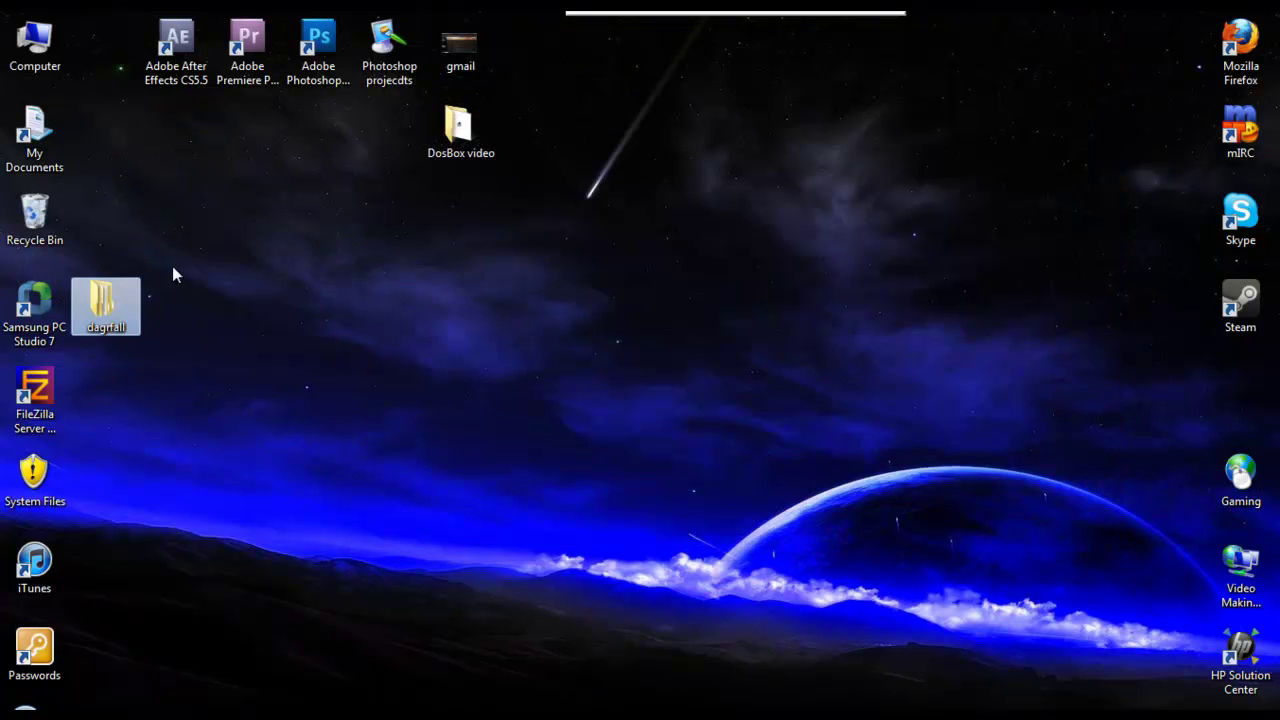
Install DOSBox 0.74 from the installer in the DosBox video folder, with the core files and the desktop shortcut.
double_click(447, 130)
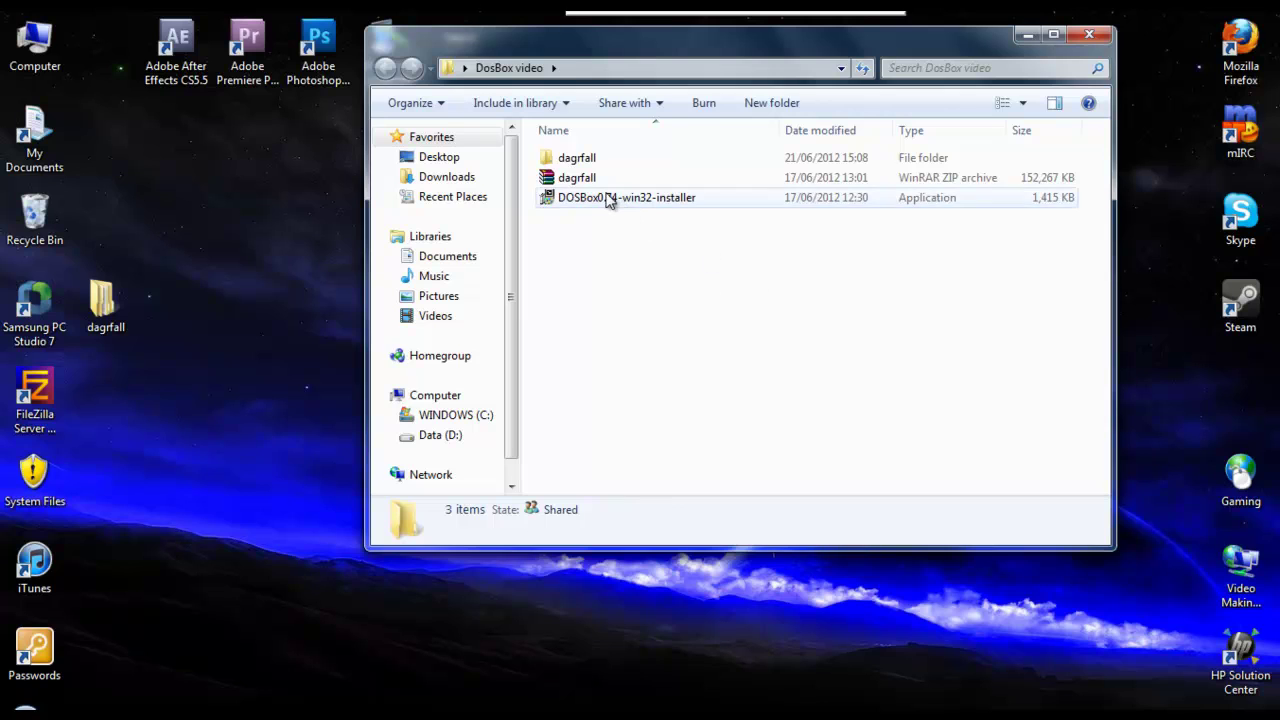
mouse_move(608, 200)
left_mouse_down()
mouse_move(518, 224)
mouse_move(586, 200)
left_mouse_up()
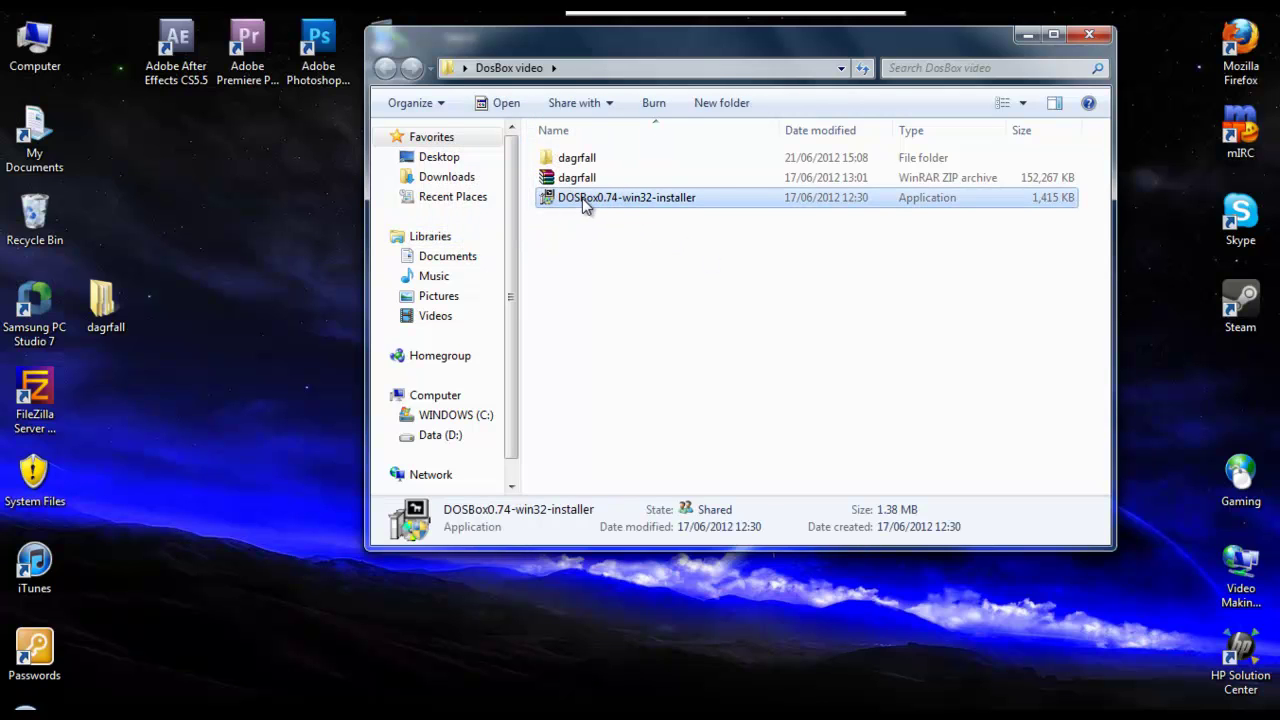
double_click(586, 200)
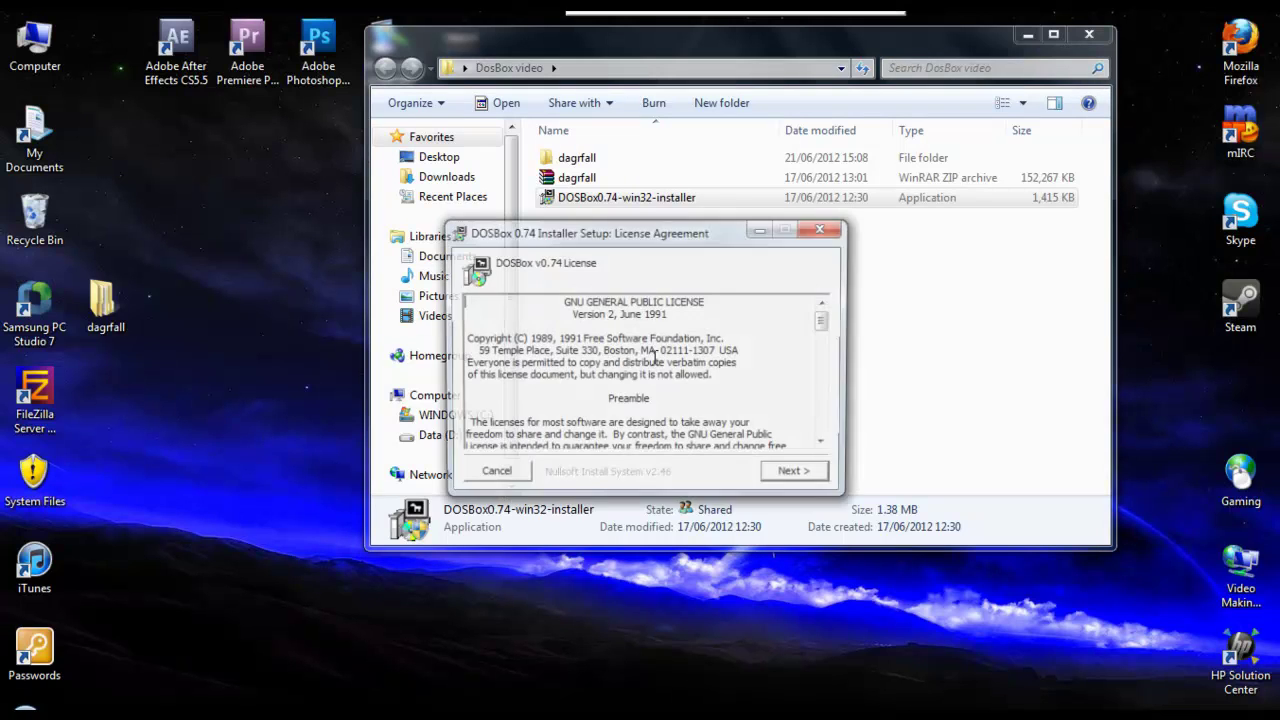
left_click(790, 476)
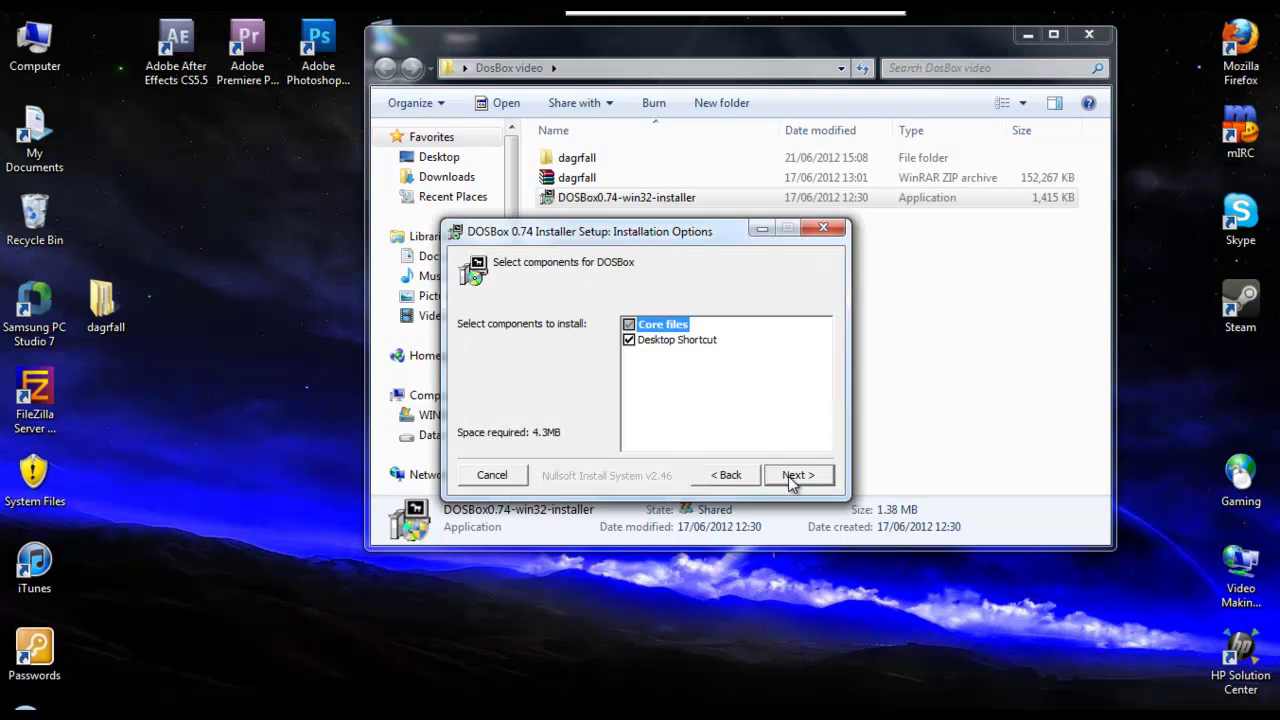
left_click(792, 478)
left_click(805, 477)
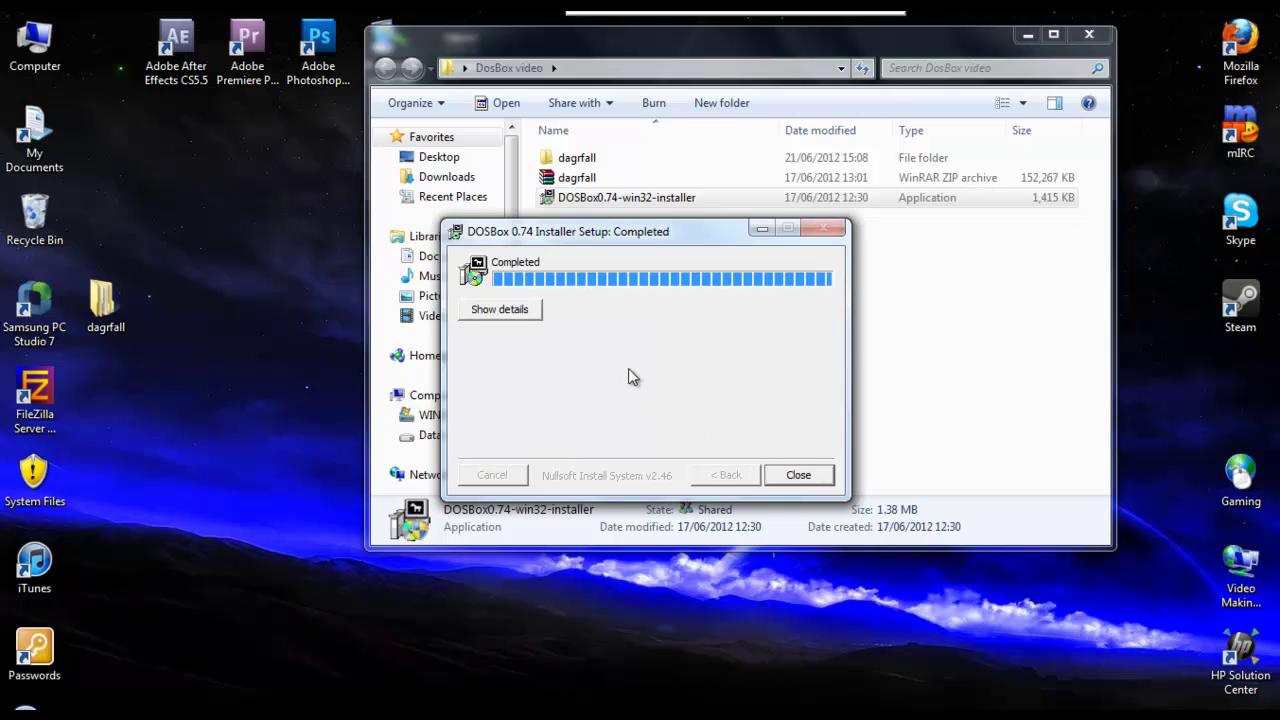
left_click(795, 474)
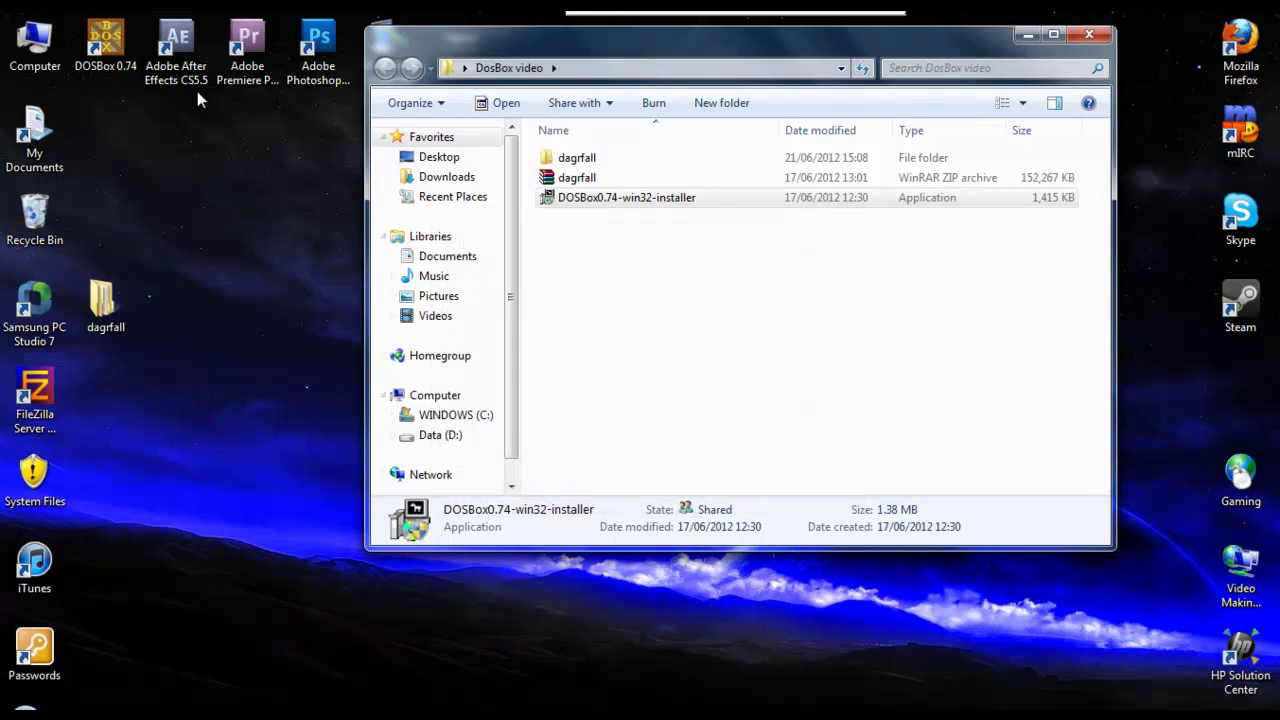
Close the folder window and arrange the desktop: DOSBox 0.74 beside My Documents, dagrfall next to it, DosBox video above Gaming.
left_click_drag(175, 310, 176, 308)
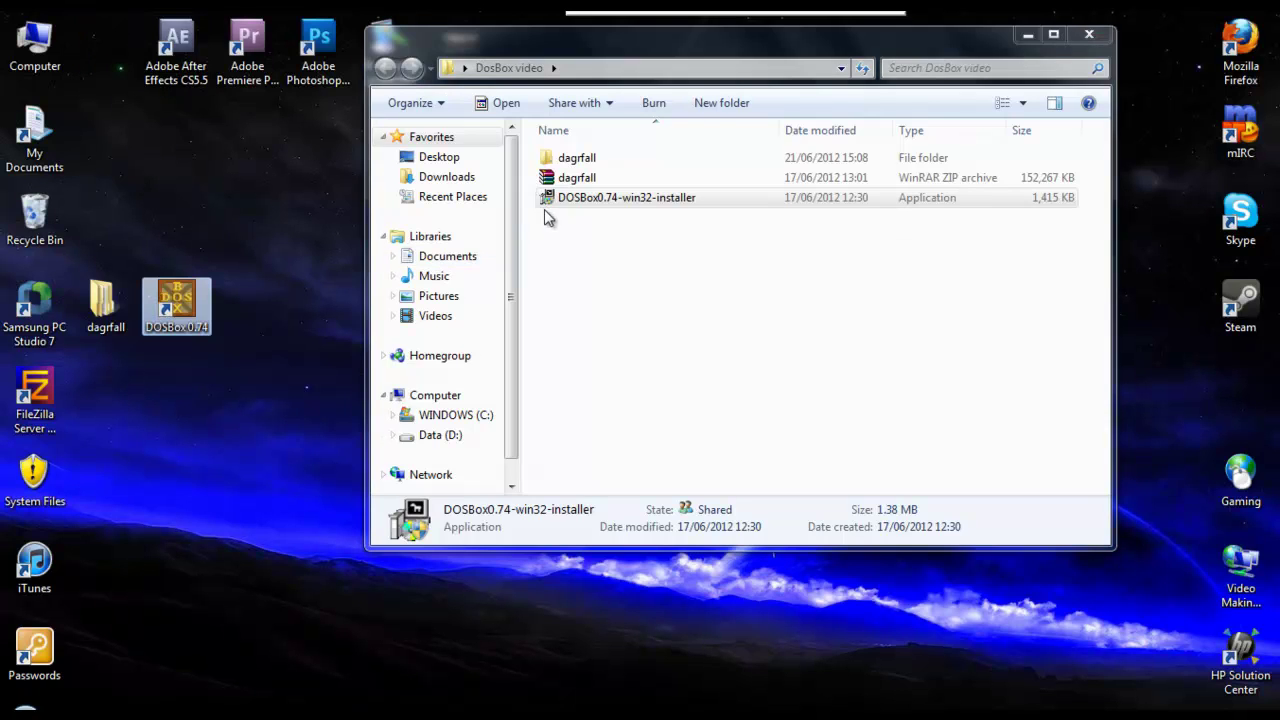
left_click(1089, 34)
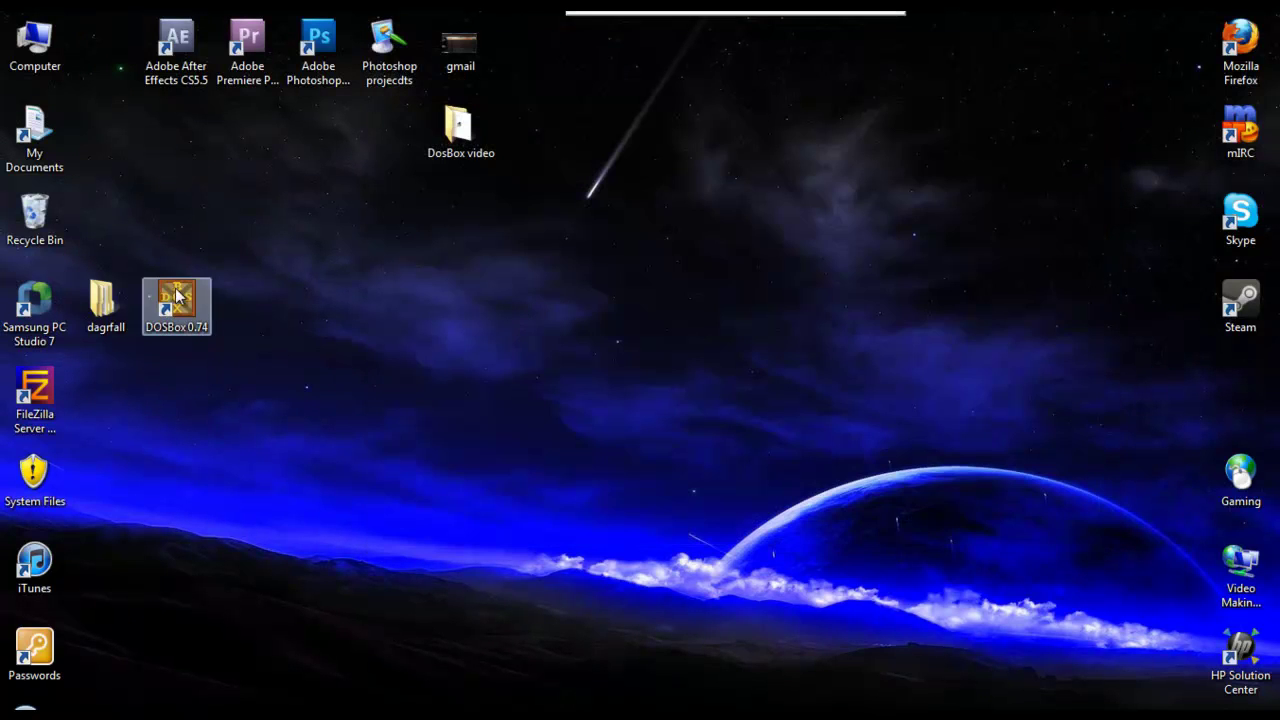
left_click_drag(191, 303, 113, 146)
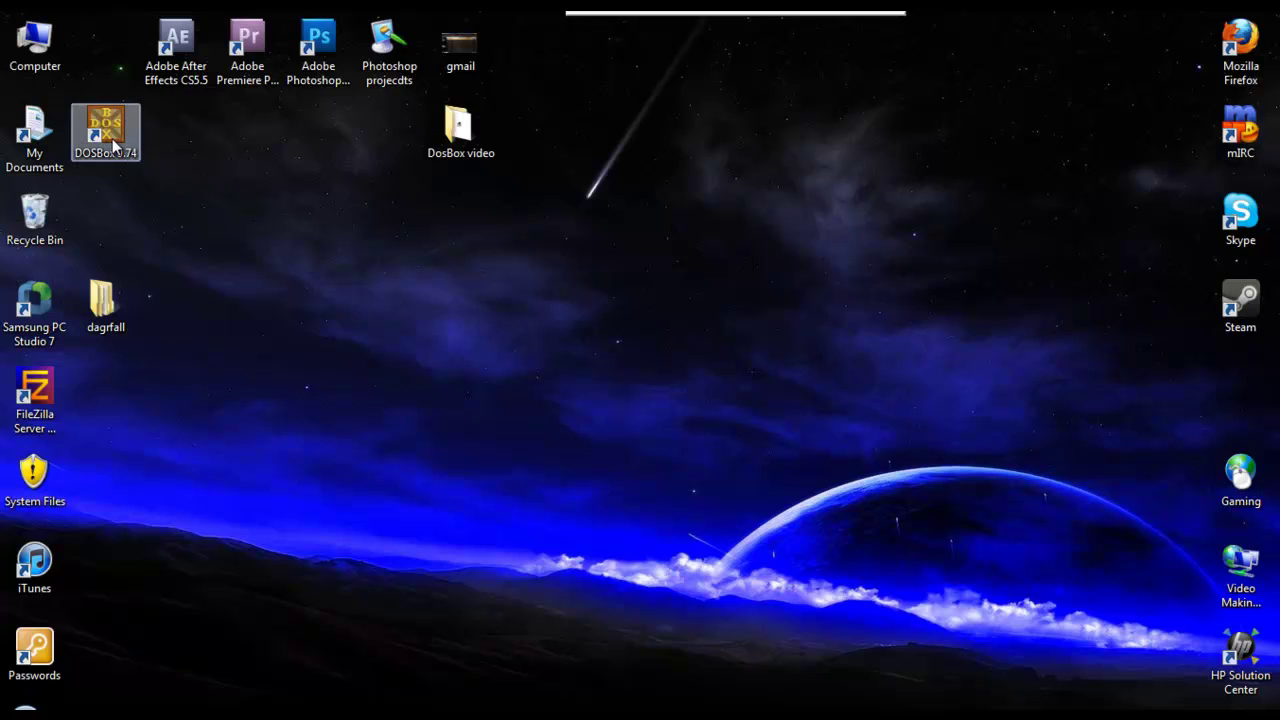
left_click(406, 346)
left_click_drag(458, 128, 1238, 390)
left_click(449, 165)
left_click_drag(103, 300, 180, 132)
left_click(557, 358)
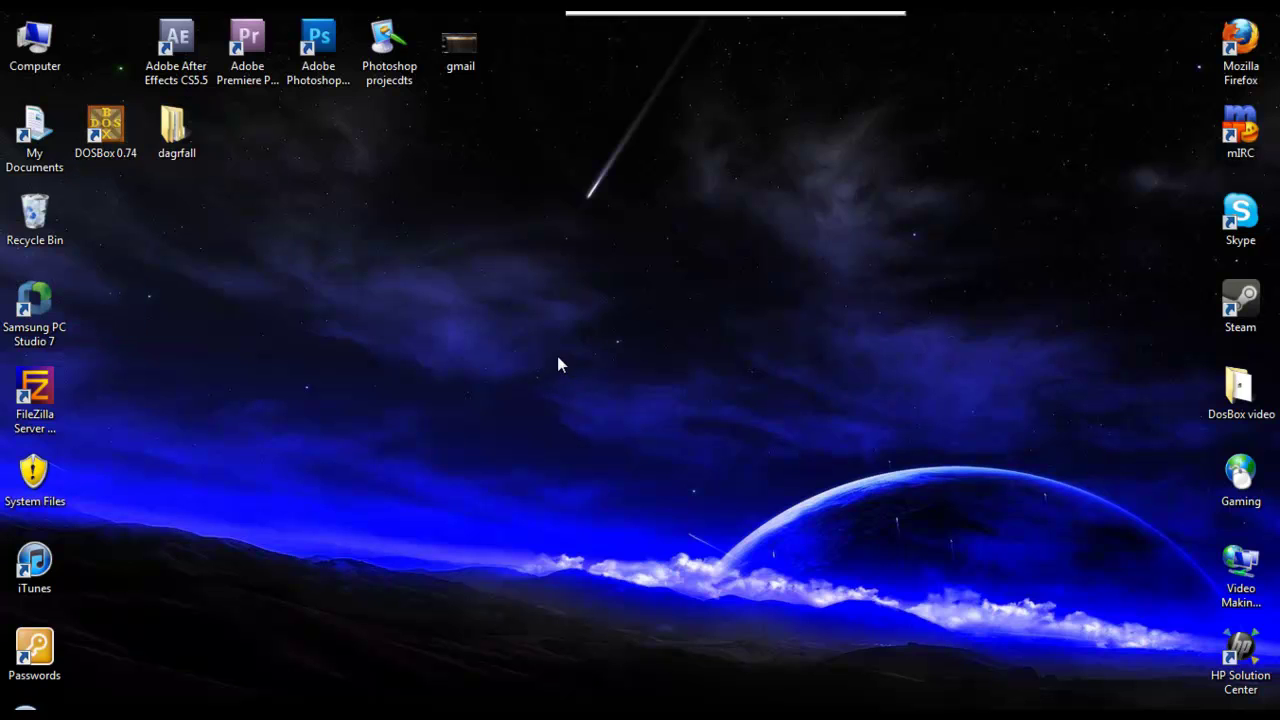
Create a new folder named oldgames in the root of the WINDOWS (C:) drive.
double_click(35, 40)
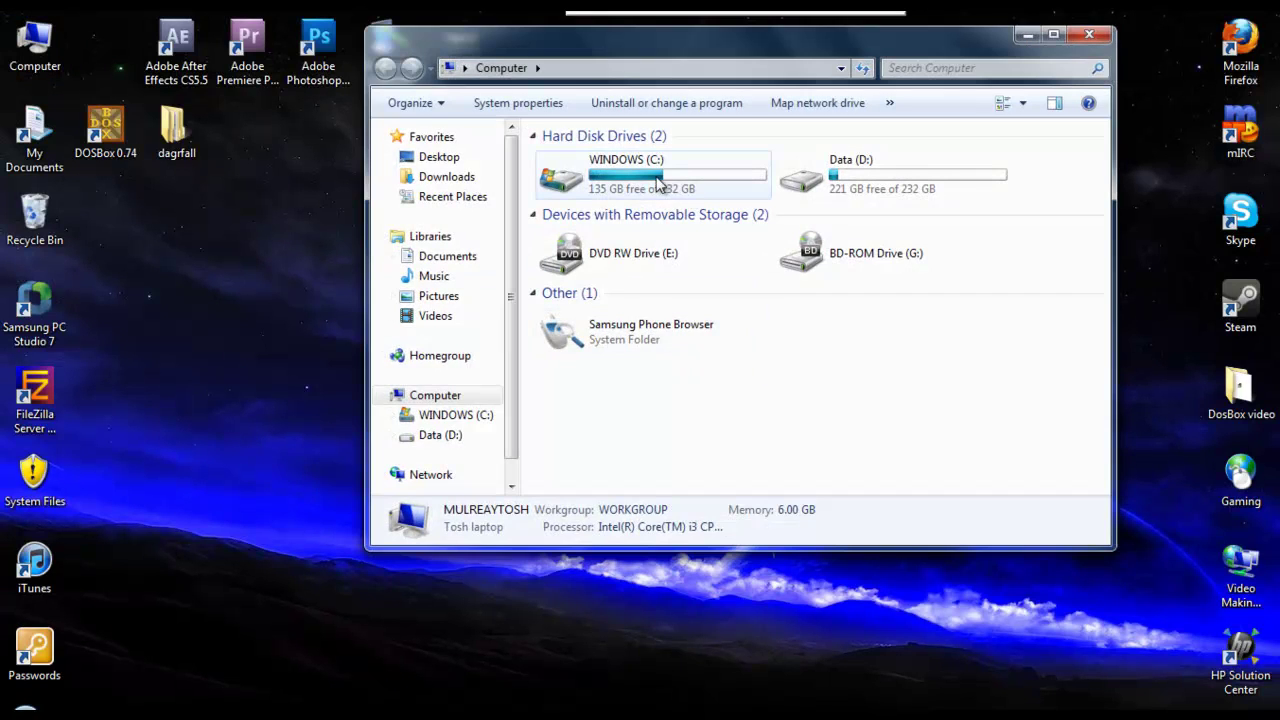
double_click(660, 183)
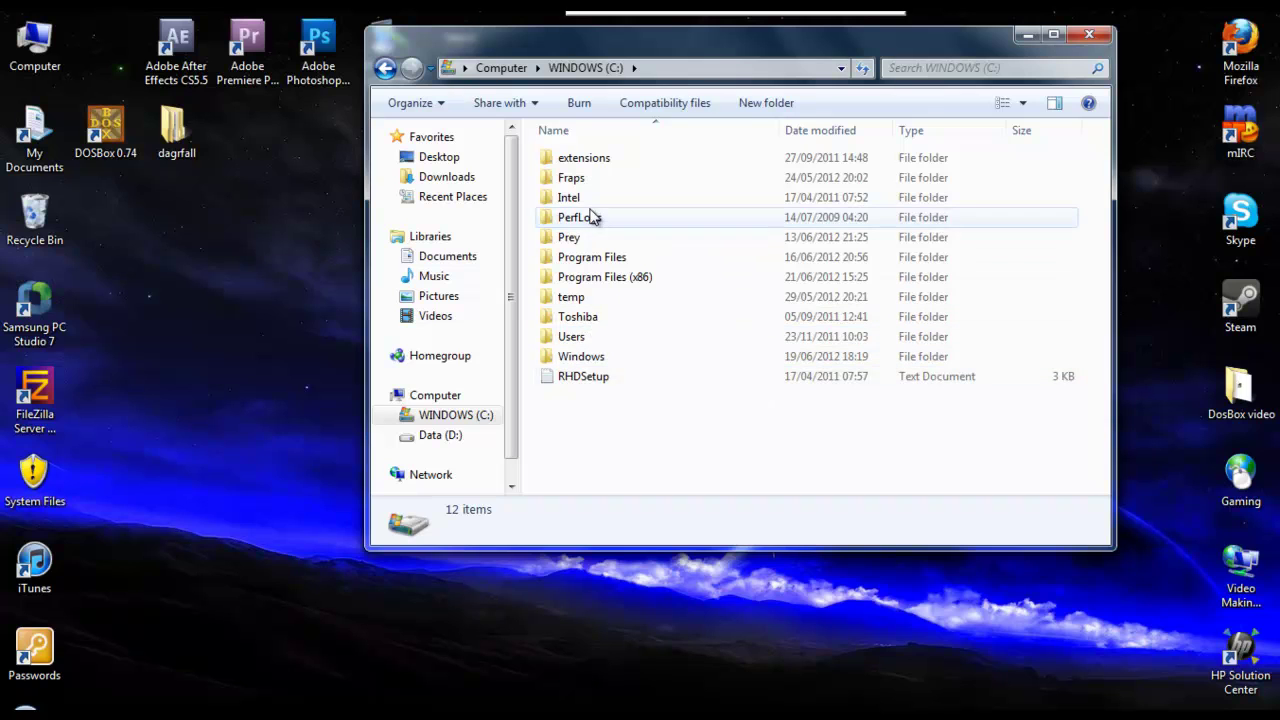
left_click(758, 110)
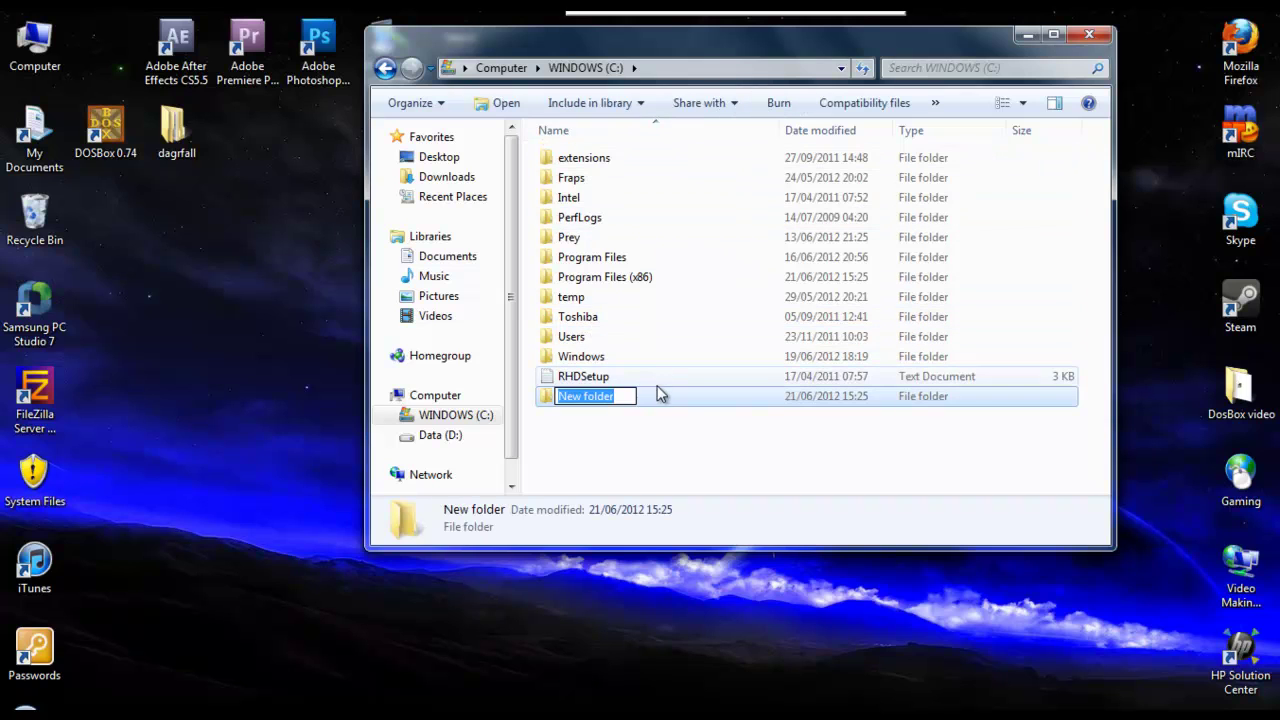
type("oldgames")
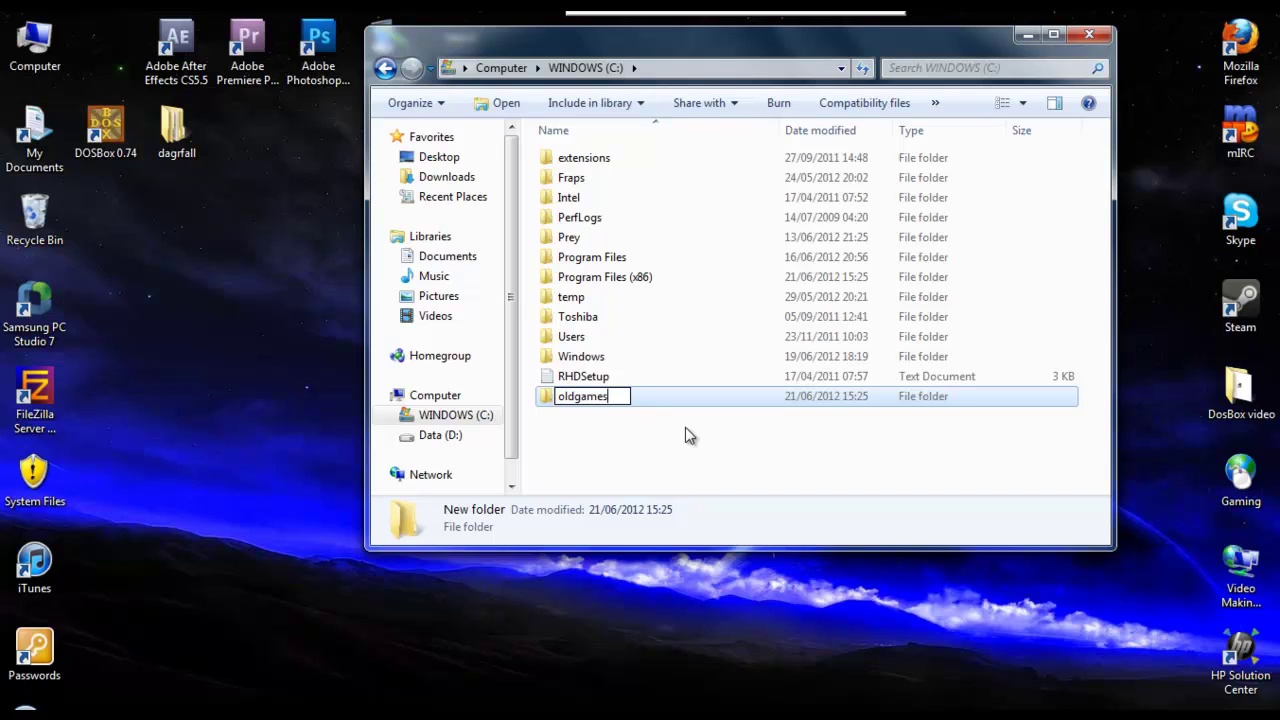
key("Return")
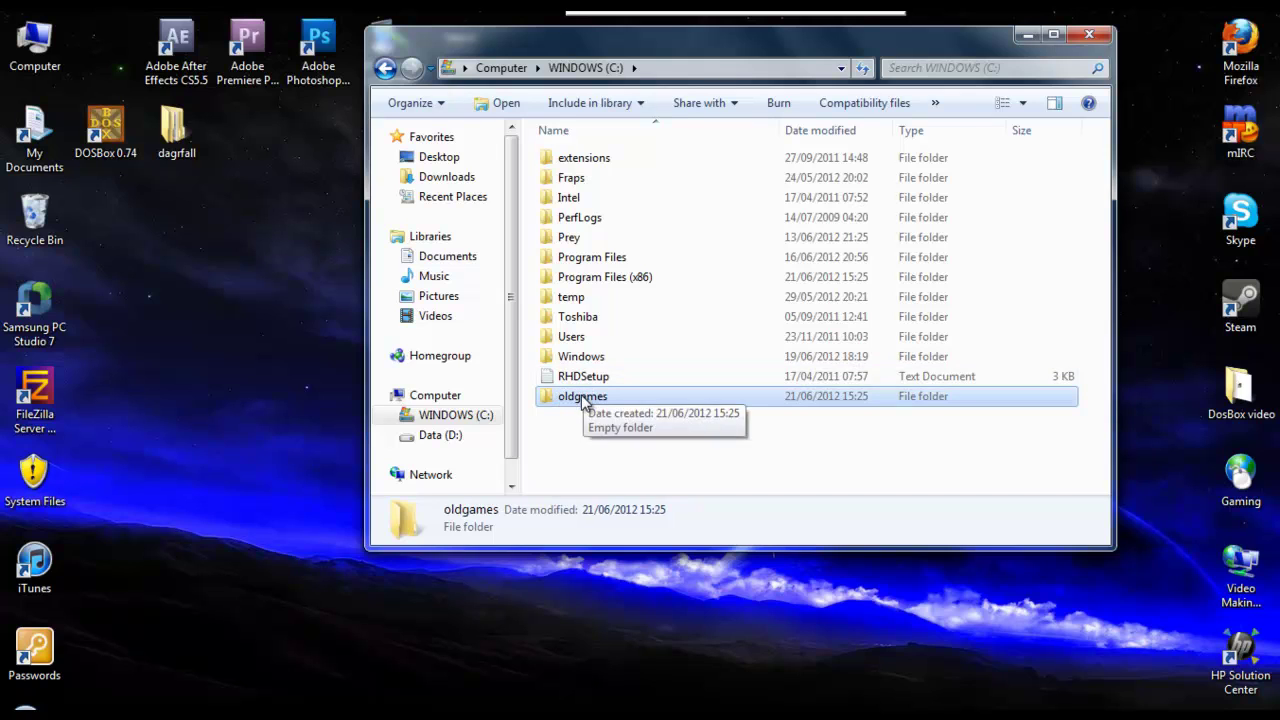
Copy the DFCD folder from the desktop's dagrfall folder into the oldgames folder on the WINDOWS (C:) drive.
double_click(176, 128)
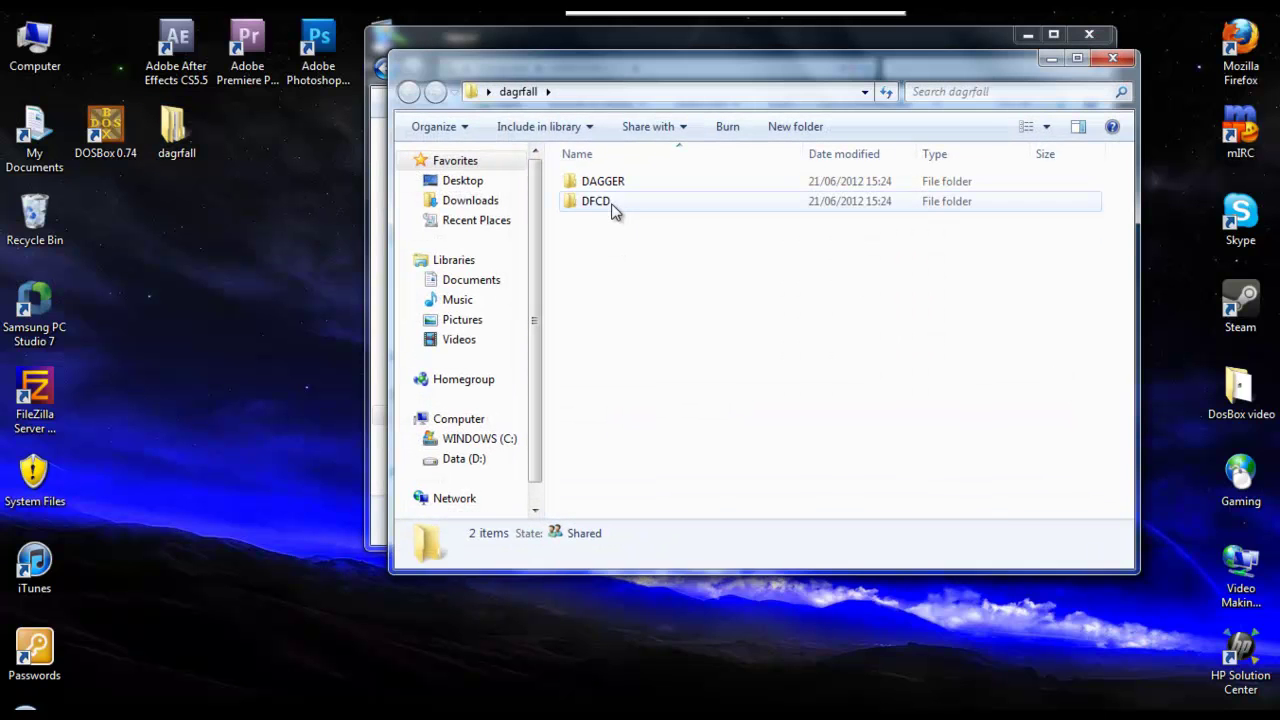
double_click(612, 184)
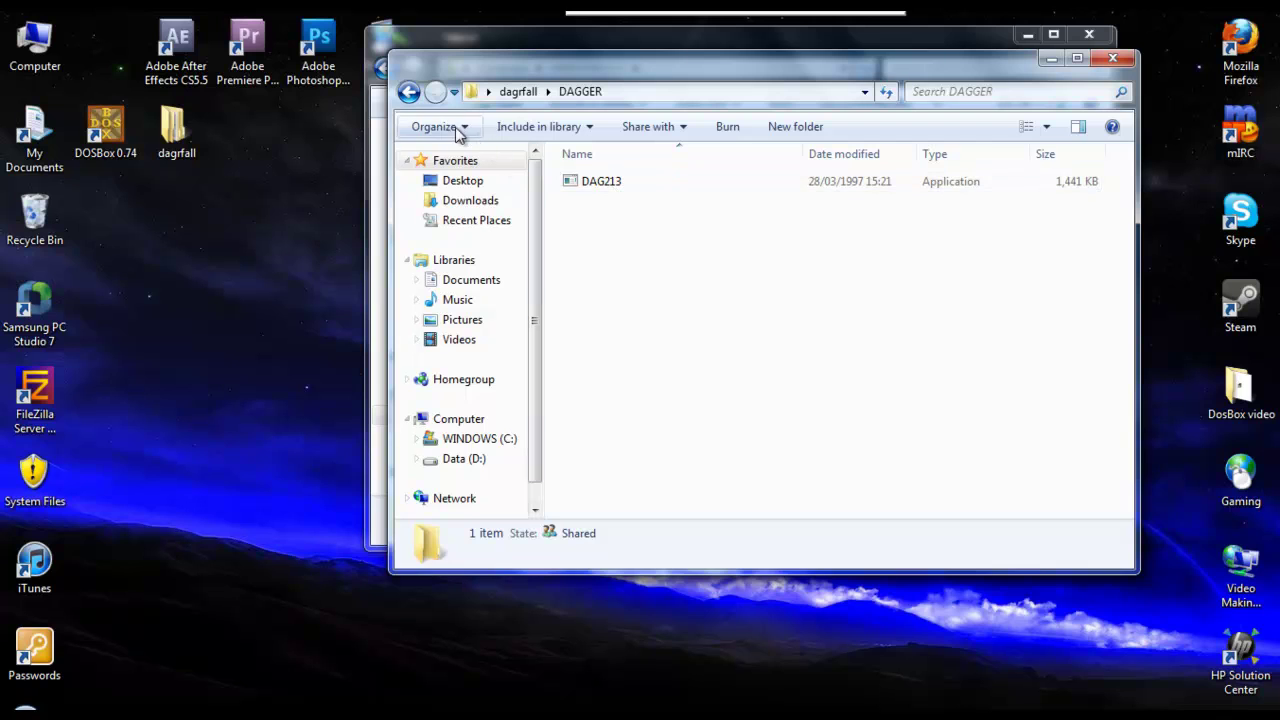
left_click(409, 92)
left_click(595, 203)
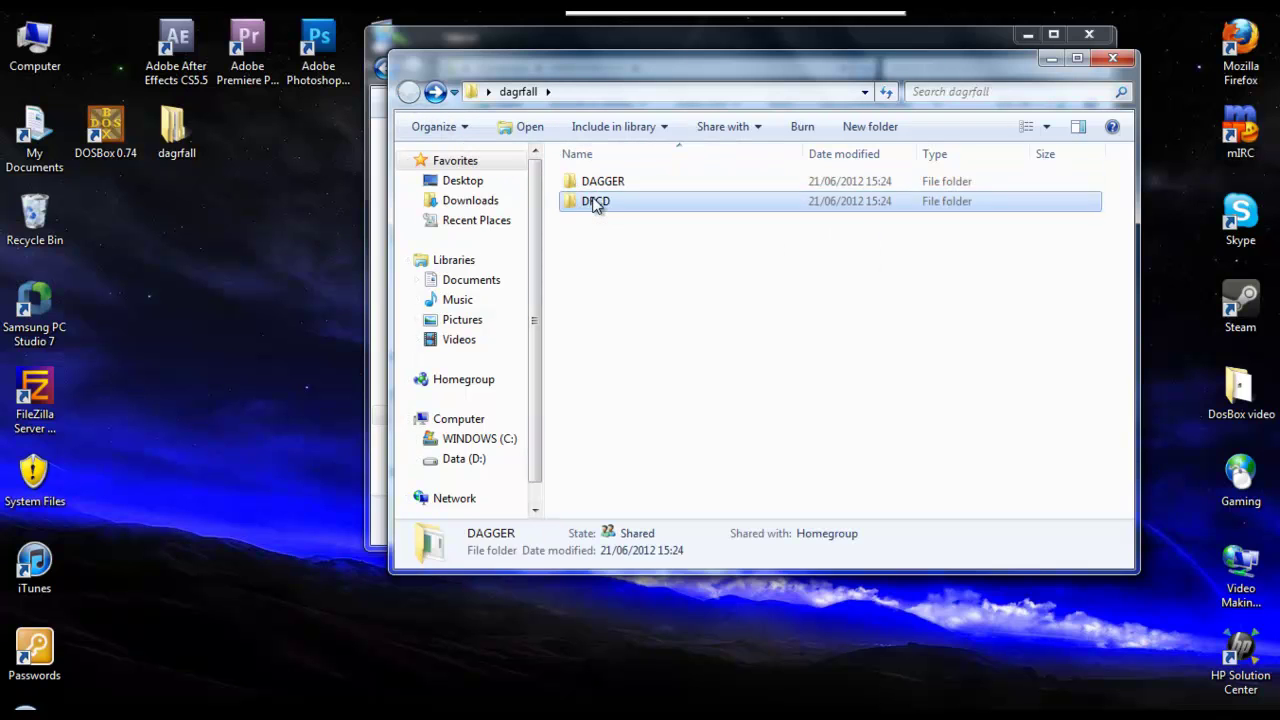
double_click(595, 203)
left_click(409, 92)
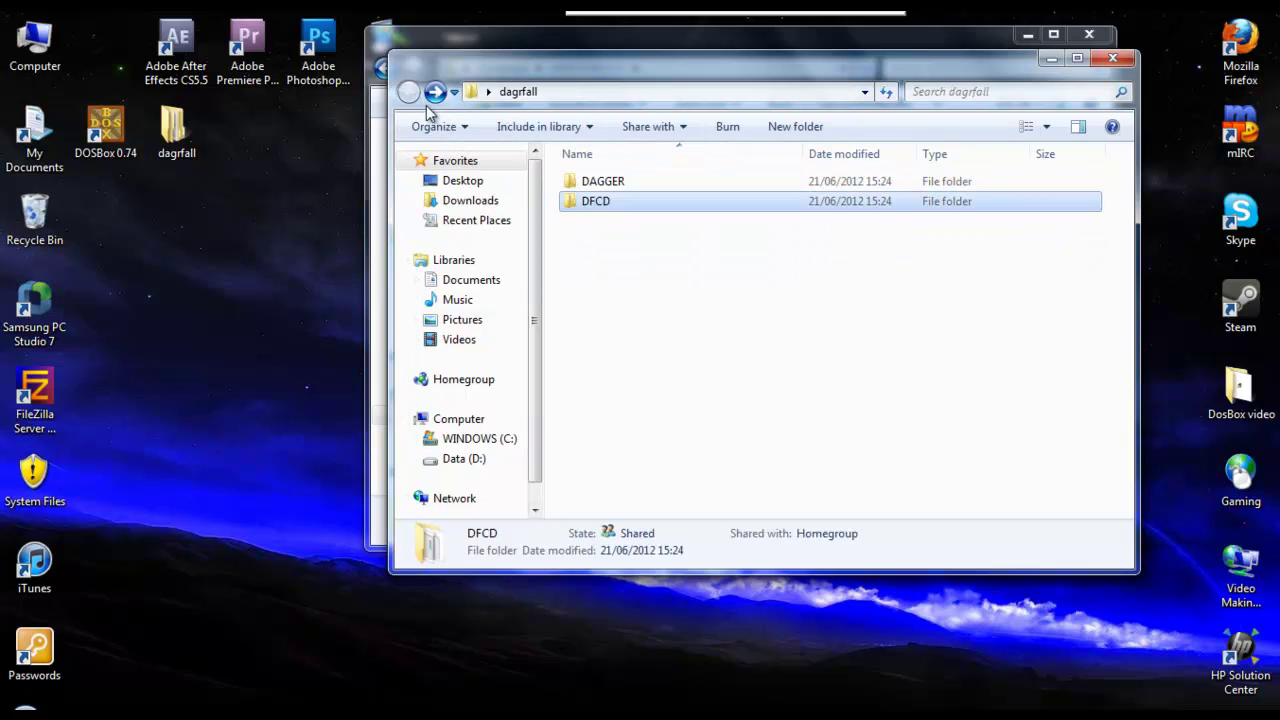
right_click(612, 210)
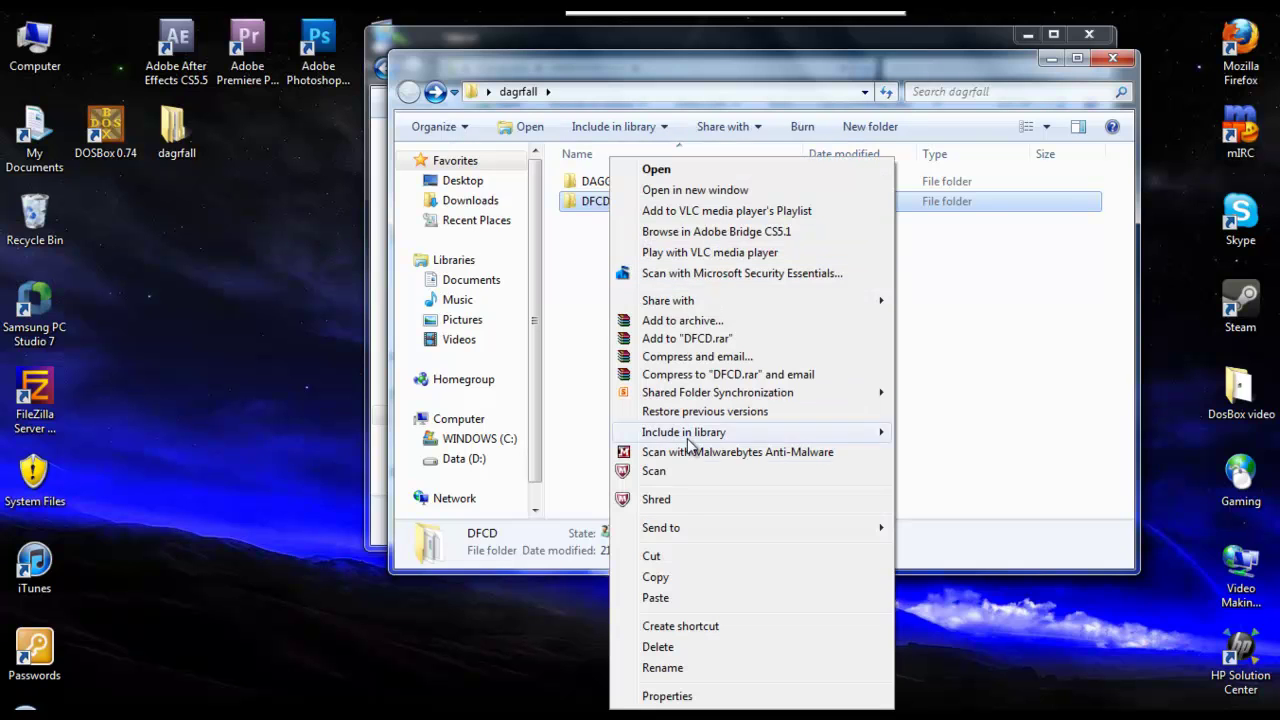
left_click(676, 576)
left_click(800, 44)
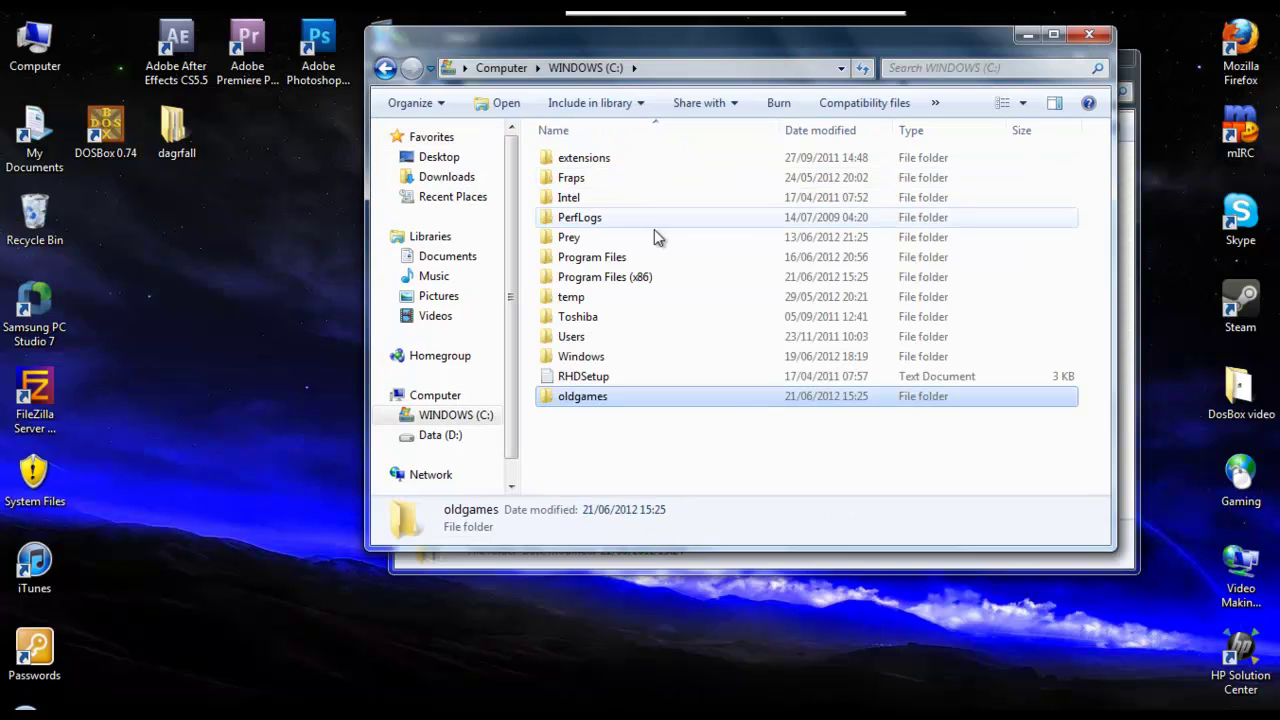
right_click(562, 397)
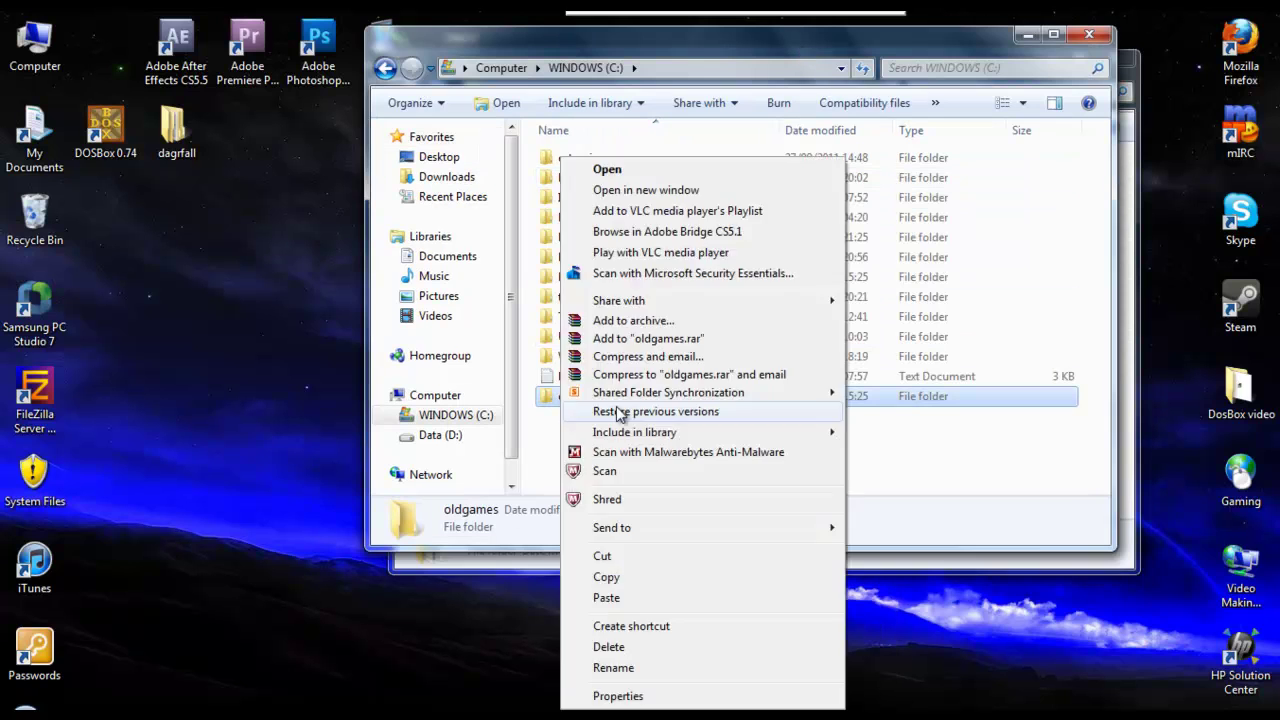
left_click(634, 598)
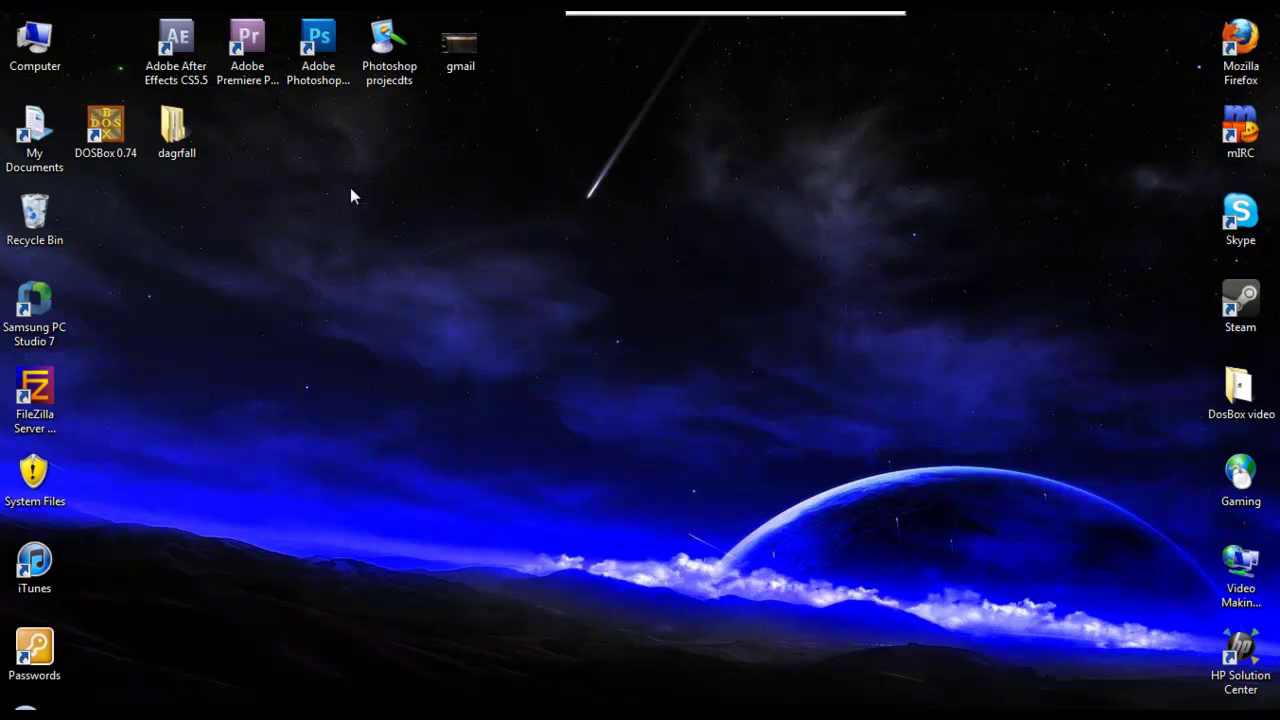
Rearrange the desktop, placing the dagrfall folder beside Steam and the DOSBox 0.74 shortcut beside the Recycle Bin.
left_click_drag(176, 128, 1182, 304)
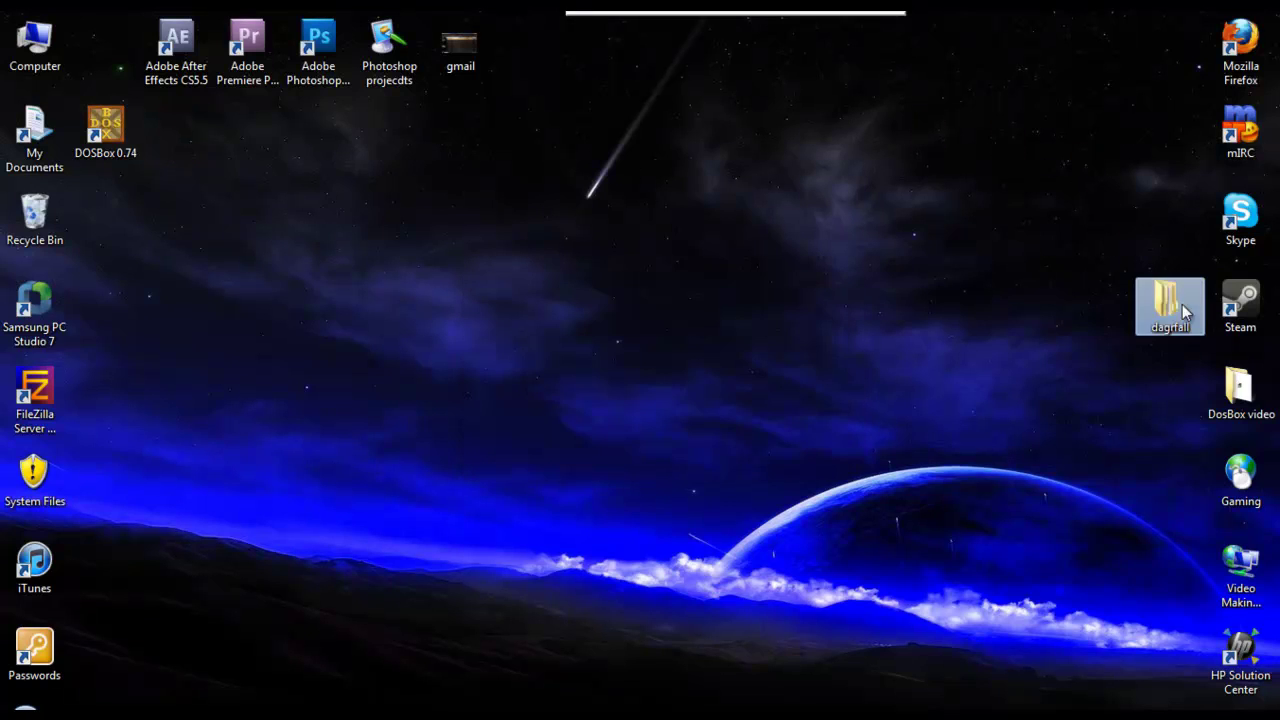
left_click_drag(128, 135, 113, 200)
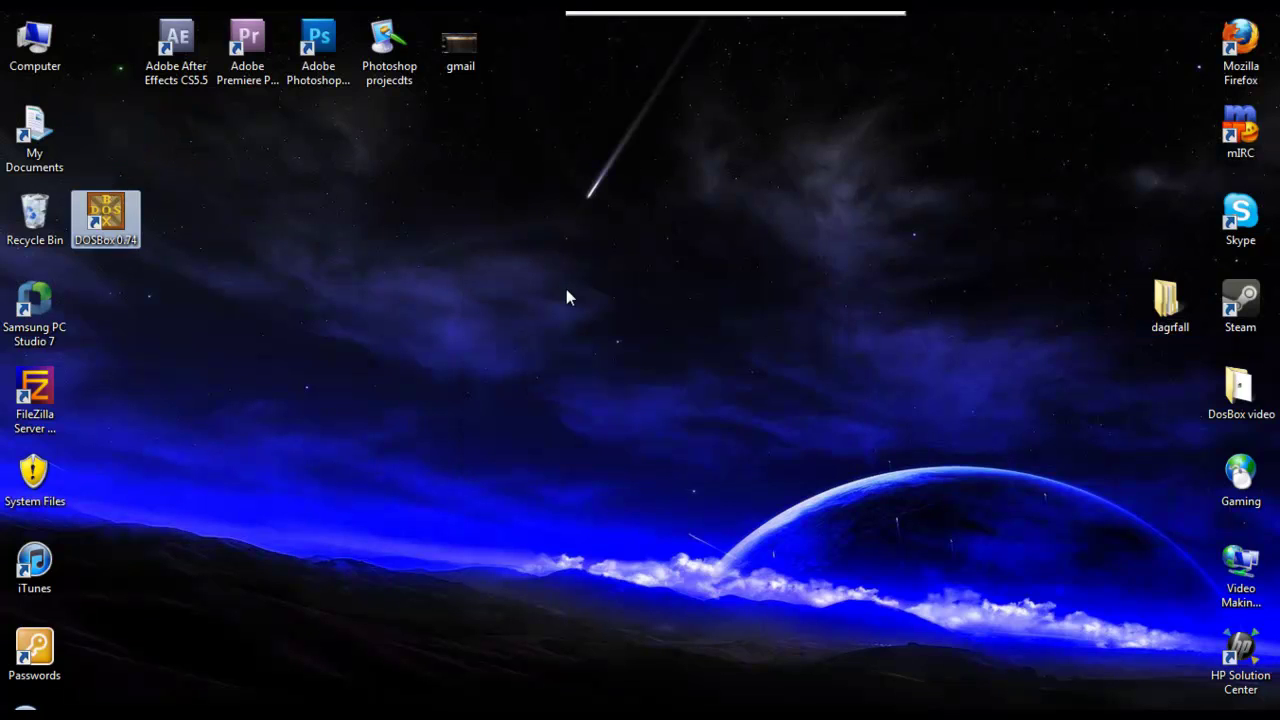
left_click(154, 349)
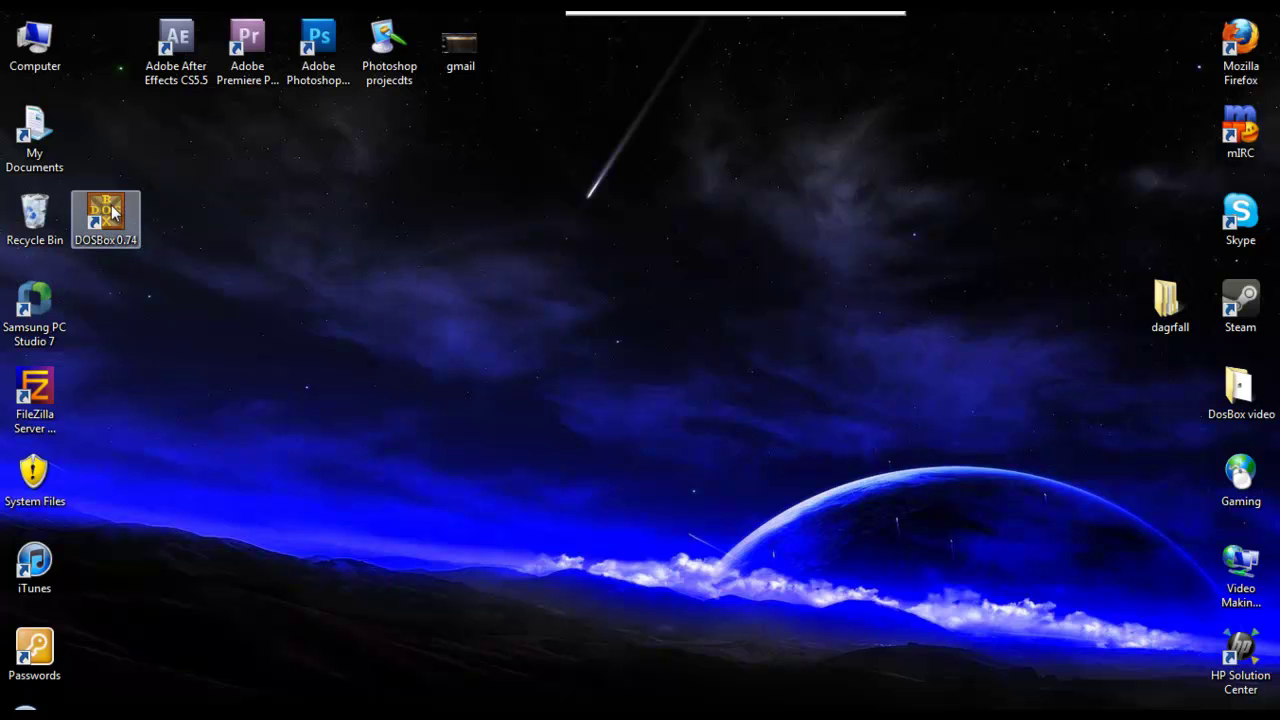
Check the contents of oldgames and its DFCD subfolder on the C: drive, and minimize the folder window.
double_click(35, 40)
left_click(656, 180)
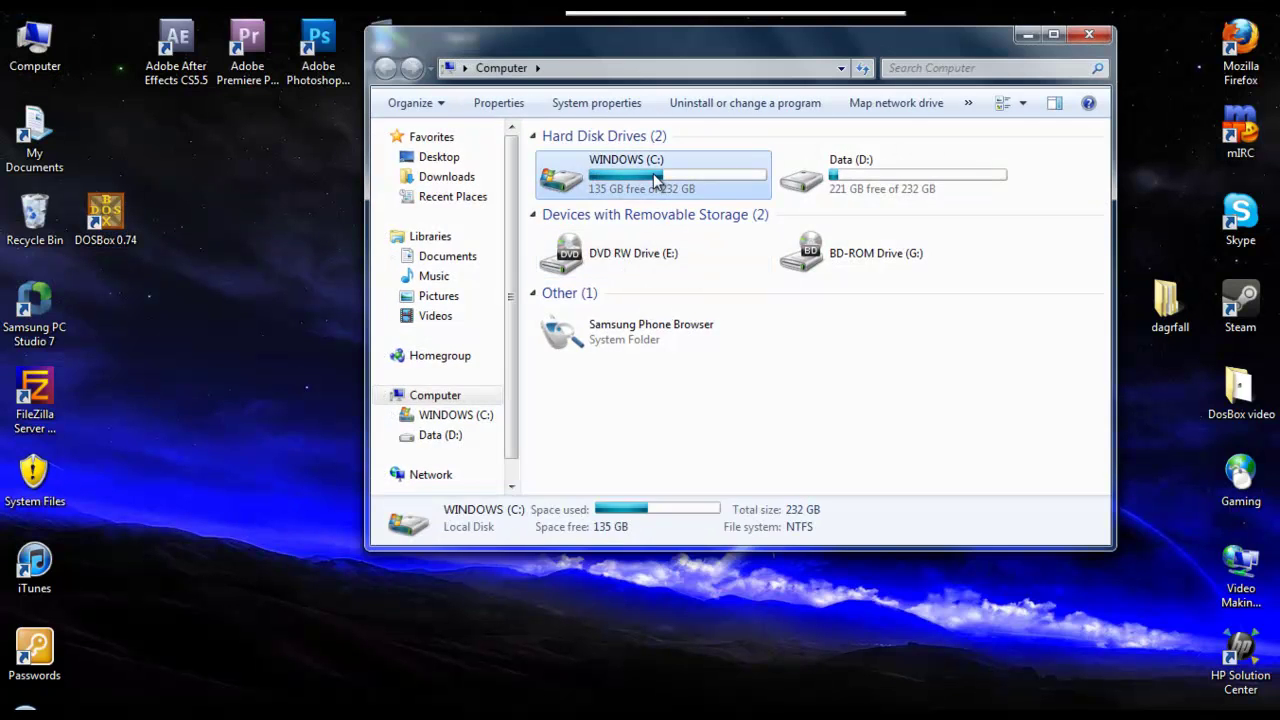
double_click(656, 180)
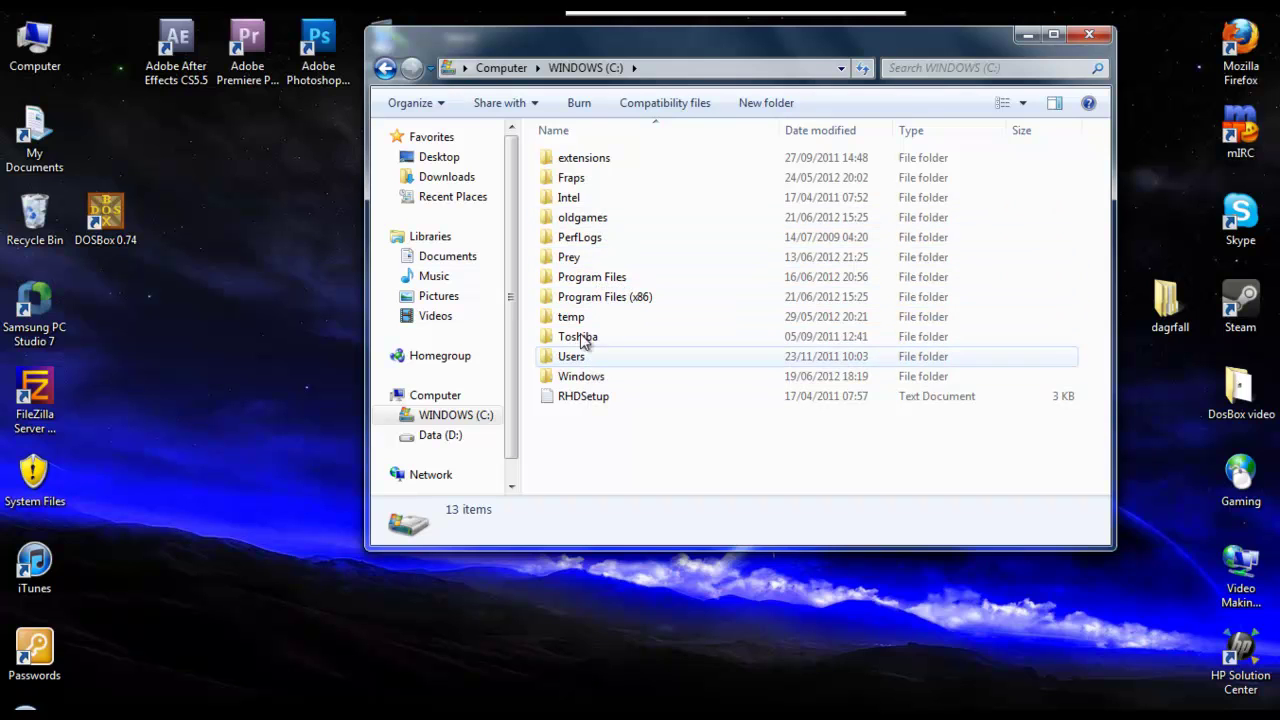
double_click(588, 218)
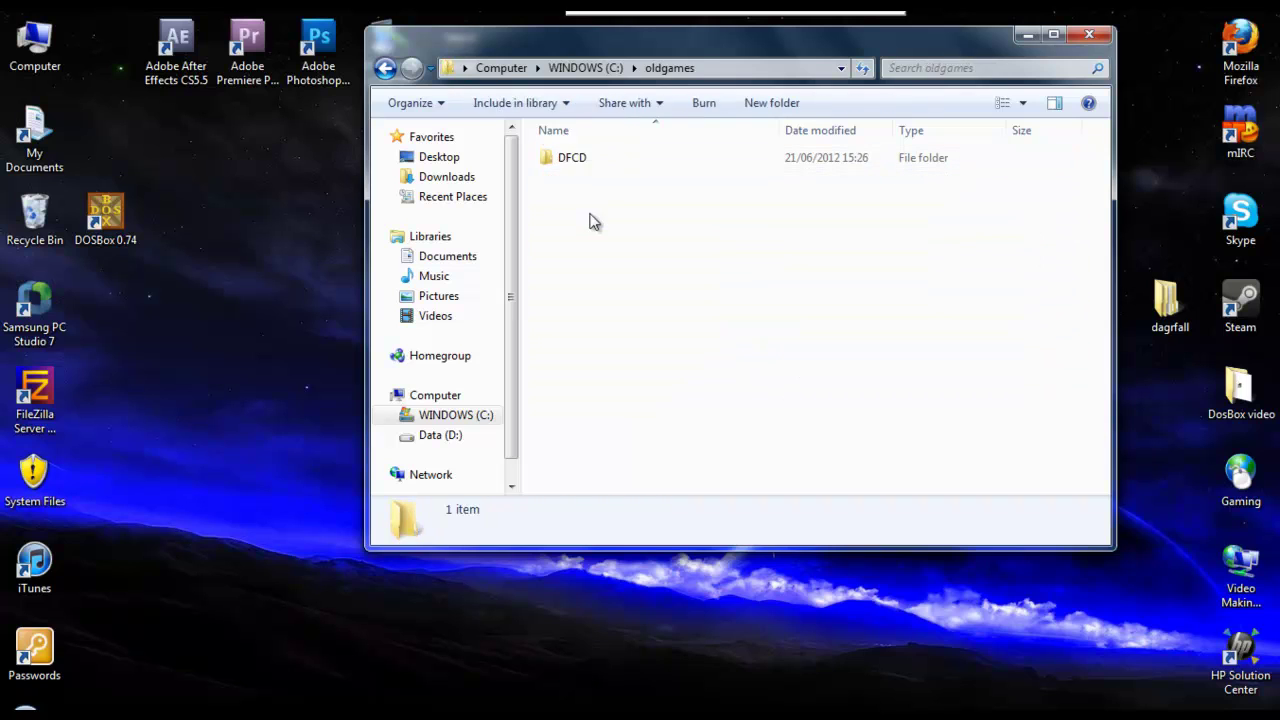
double_click(568, 161)
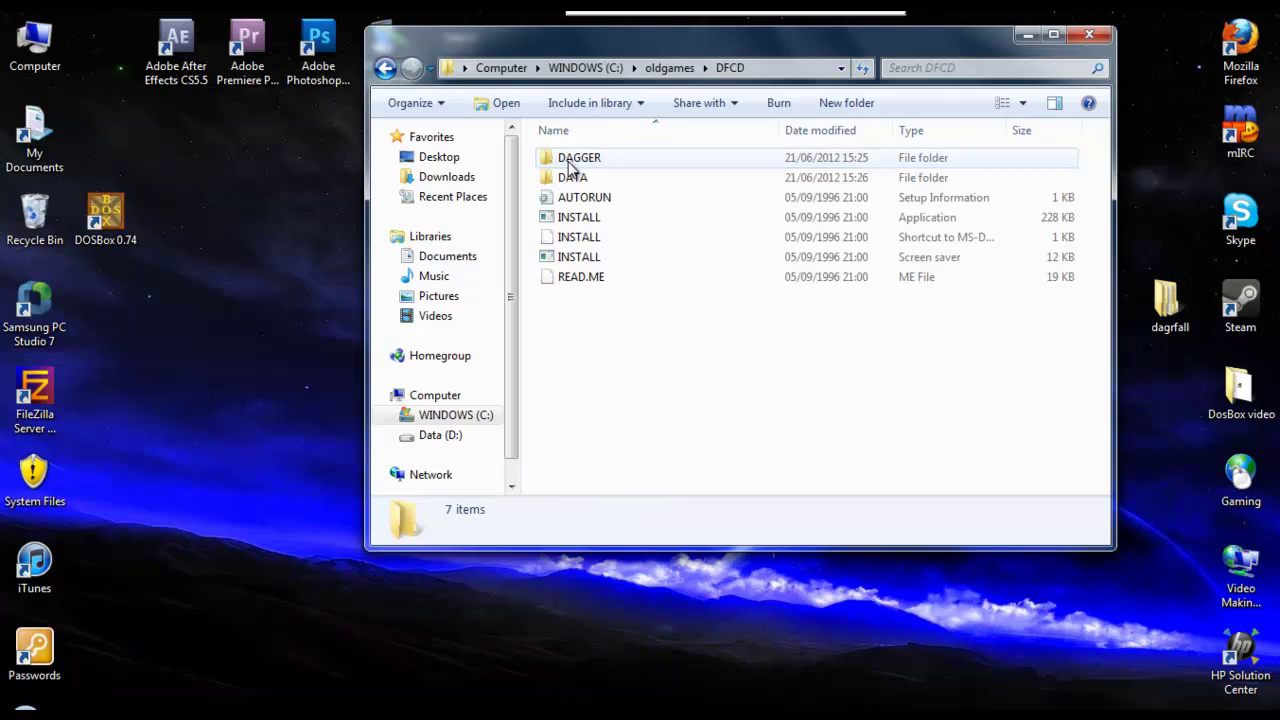
left_click(384, 69)
left_click(1021, 35)
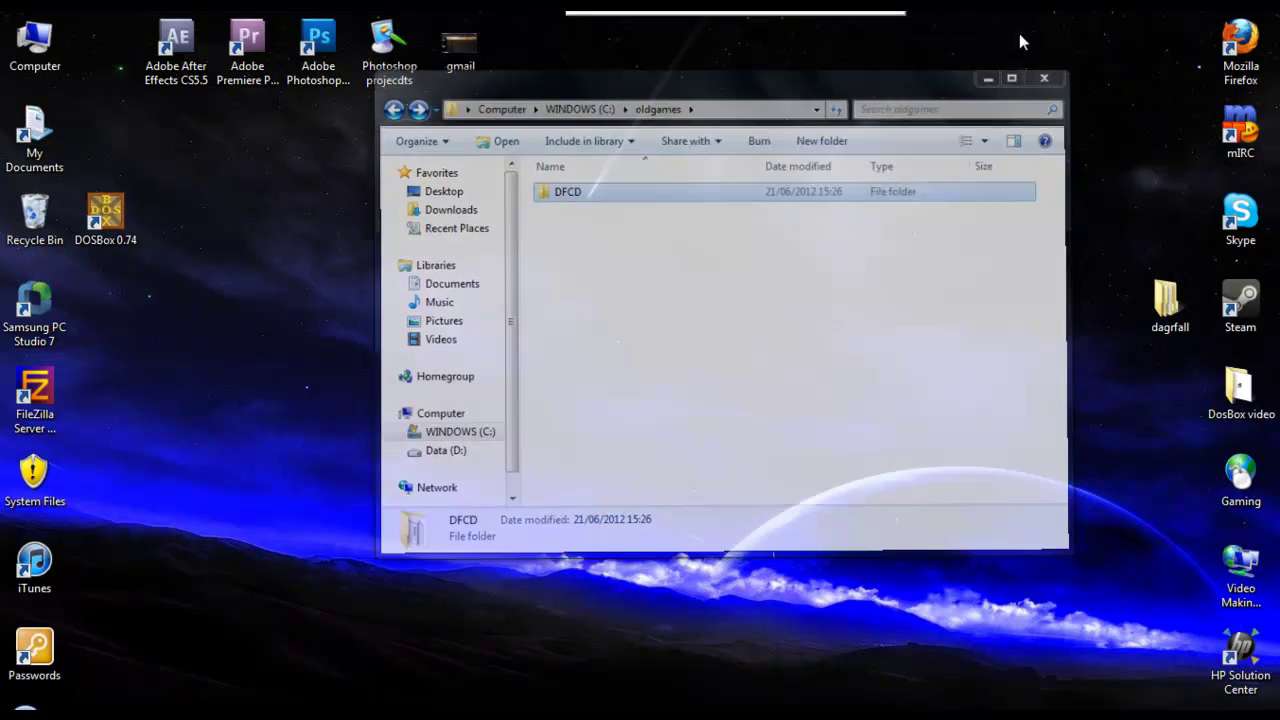
Start DOSBox 0.74, mount c:\oldgames as drive C with "mount c c:\oldgames", and switch to the c: drive.
double_click(105, 215)
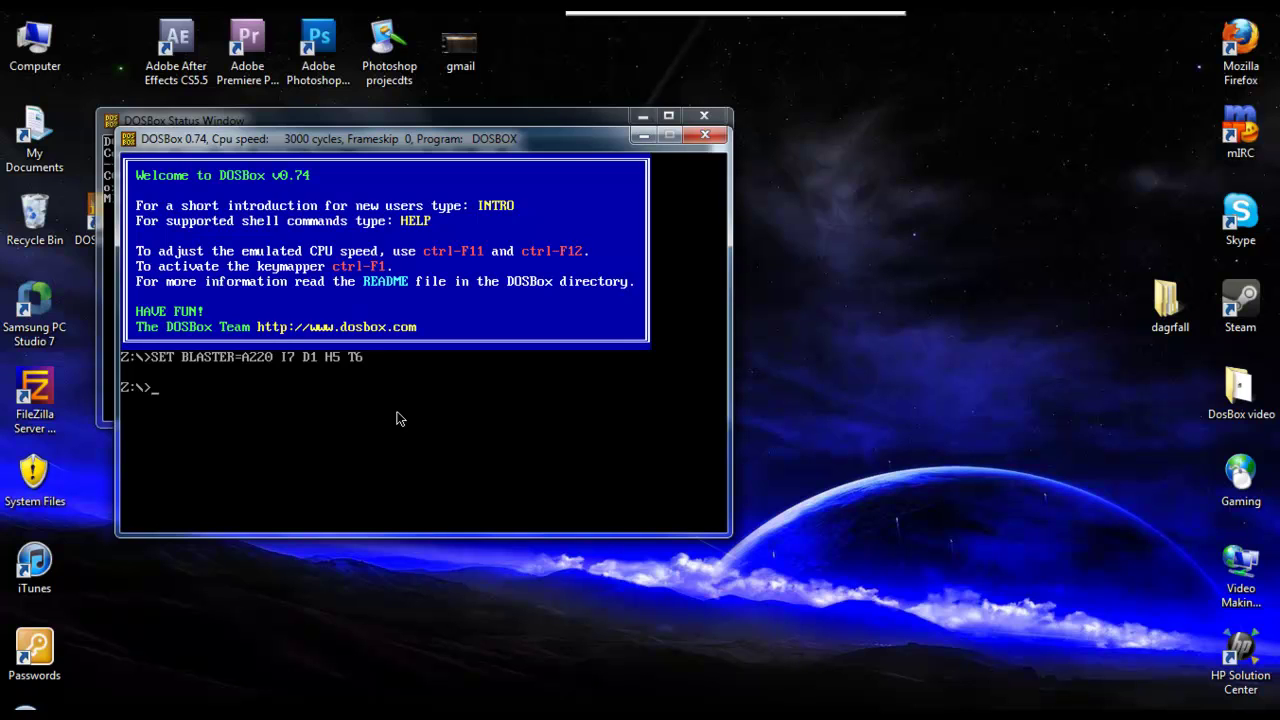
type("mount c c:\\oldgames")
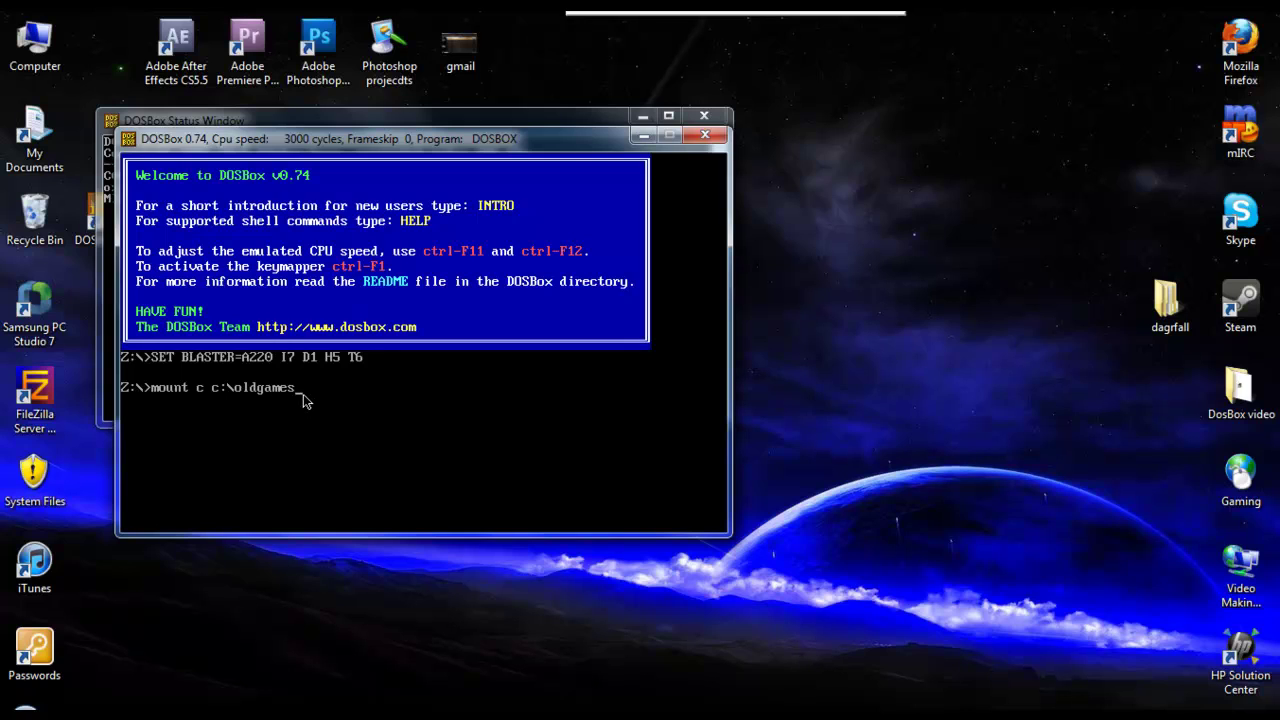
key("Return")
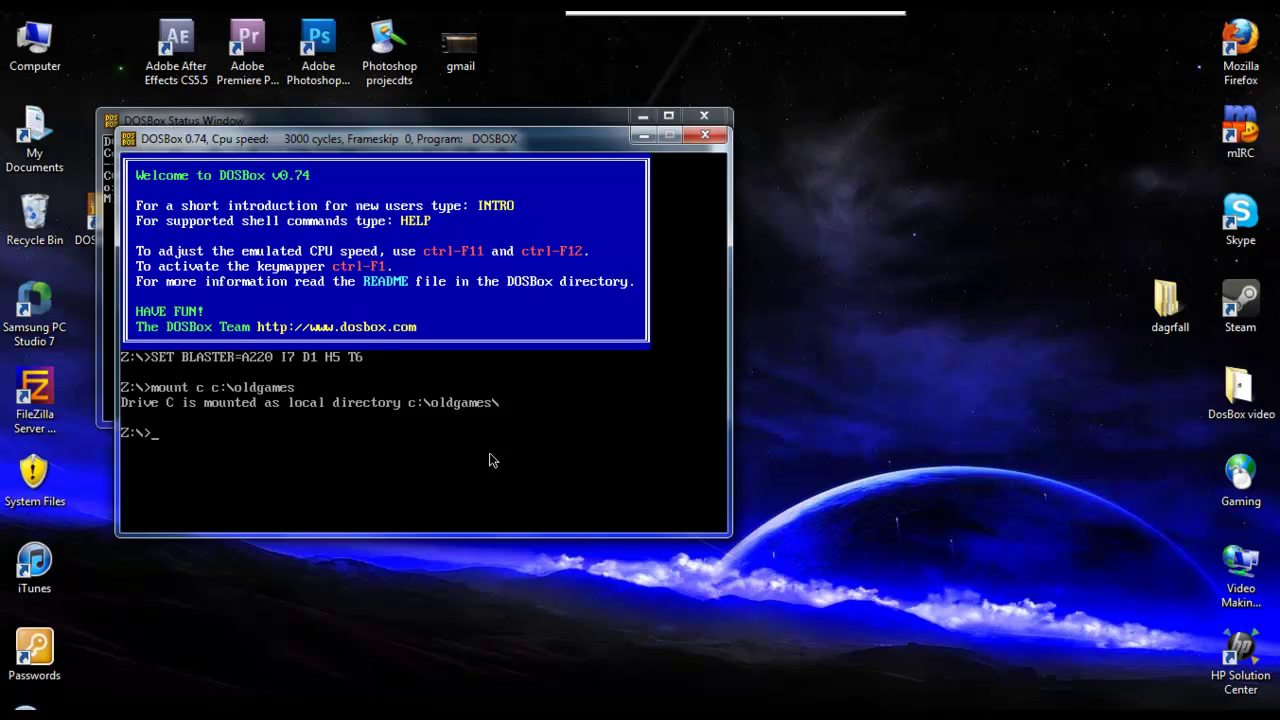
type("c:")
key("Return")
Check the game folder's name in the oldgames window, move that window clear of the prompt, and run "cd dfcd" in DOSBox.
left_click(570, 708)
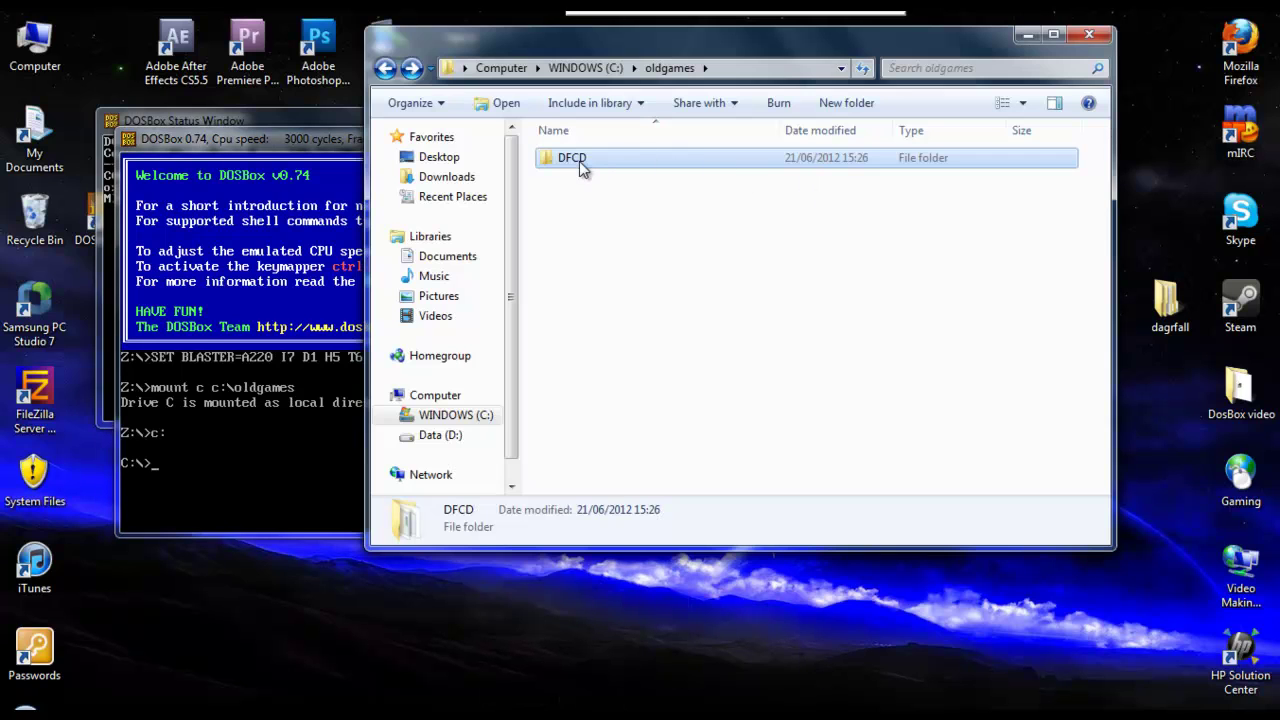
double_click(572, 160)
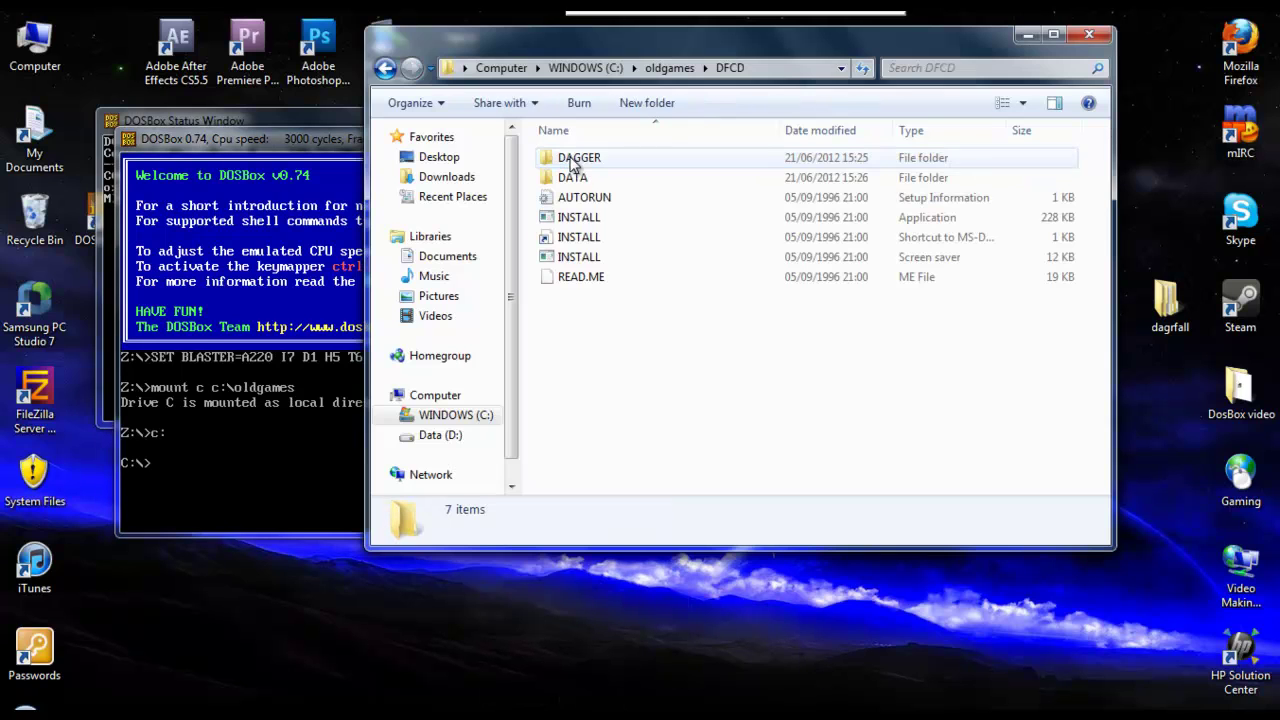
left_click(385, 68)
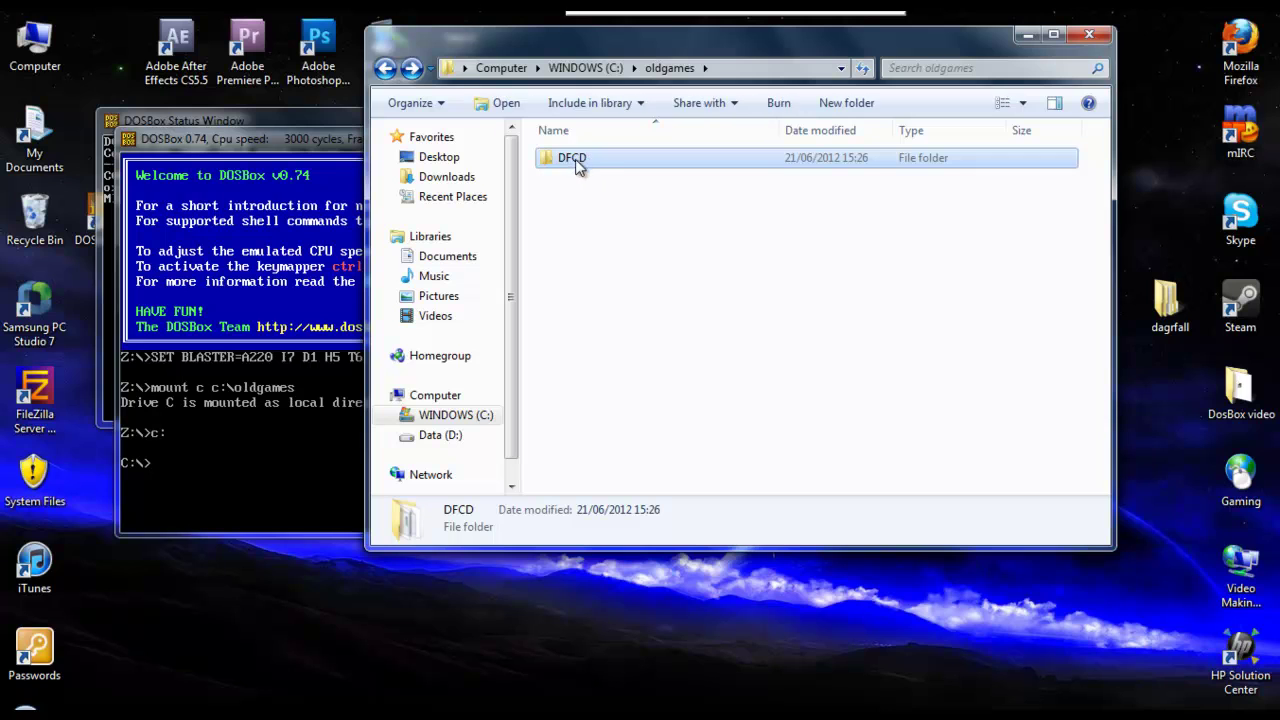
left_click_drag(835, 42, 914, 74)
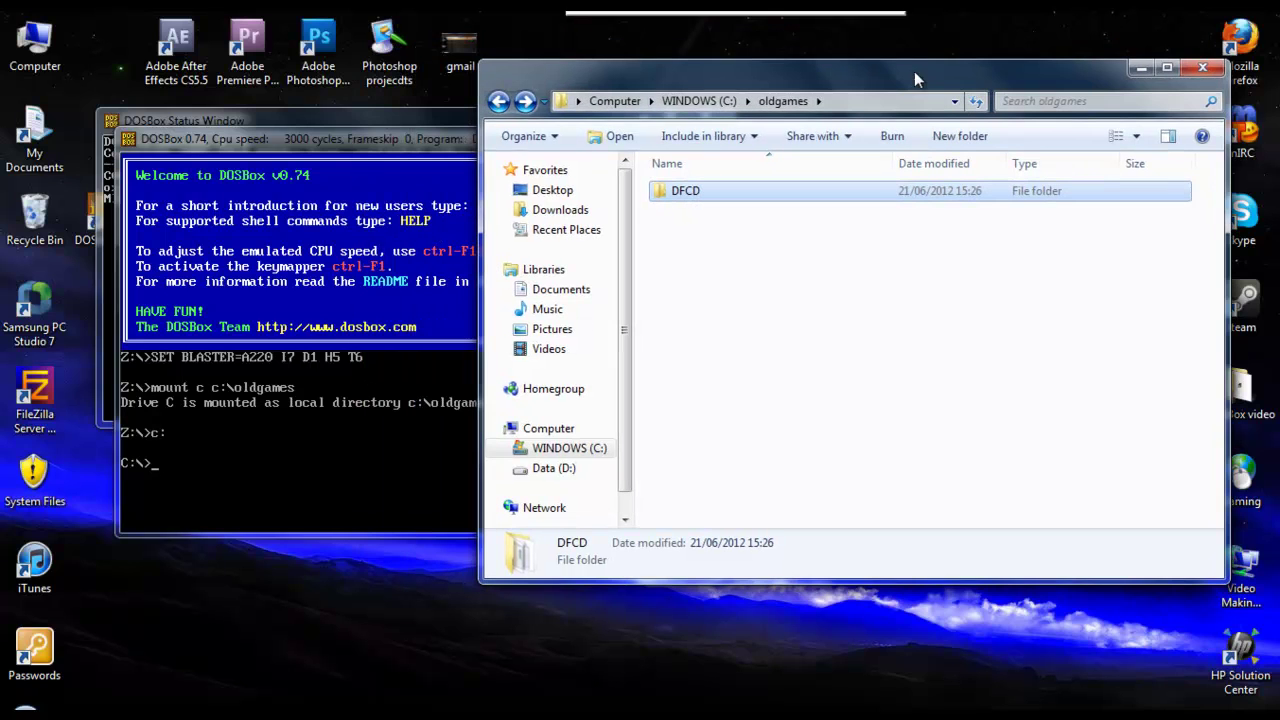
left_click(216, 460)
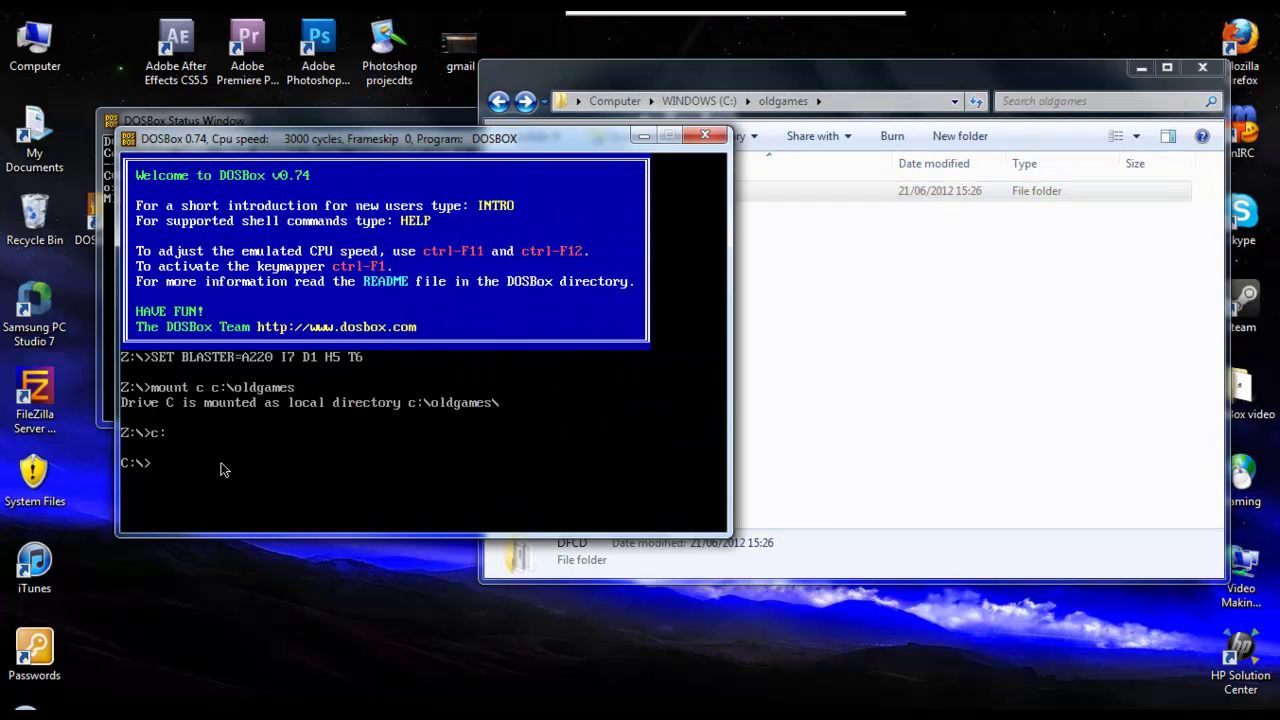
type("cd")
left_click(965, 72)
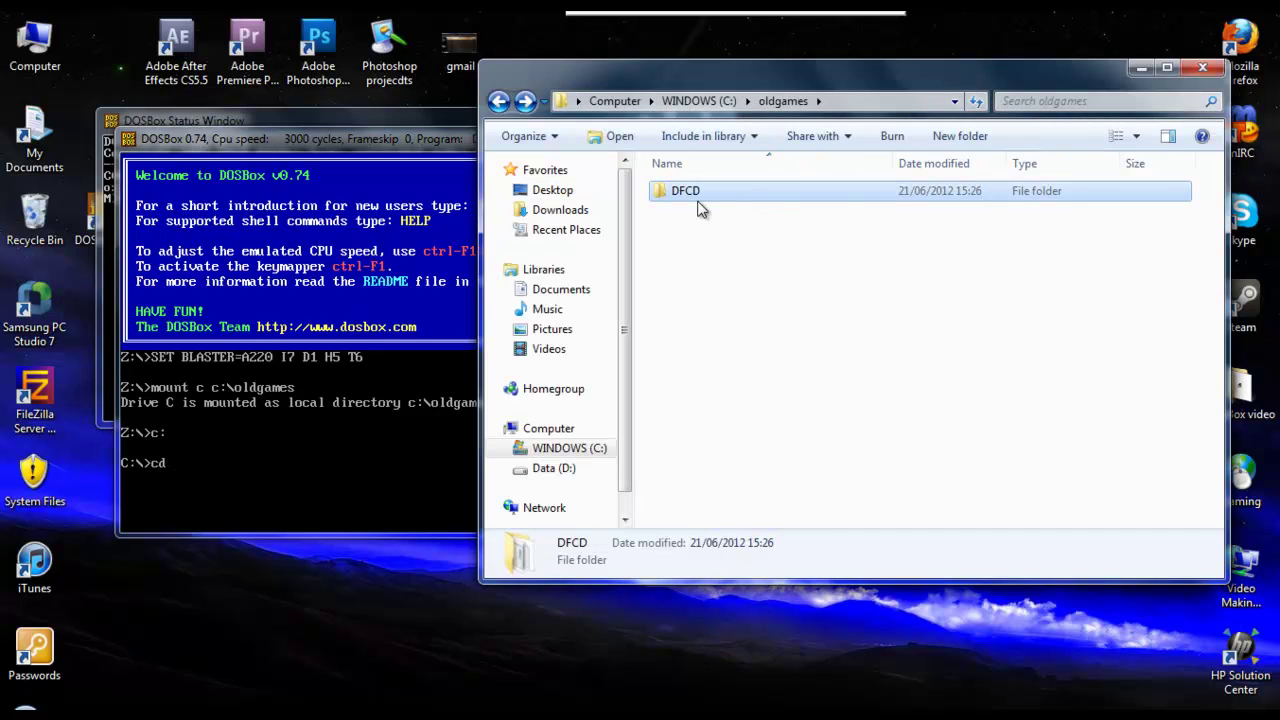
left_click(380, 520)
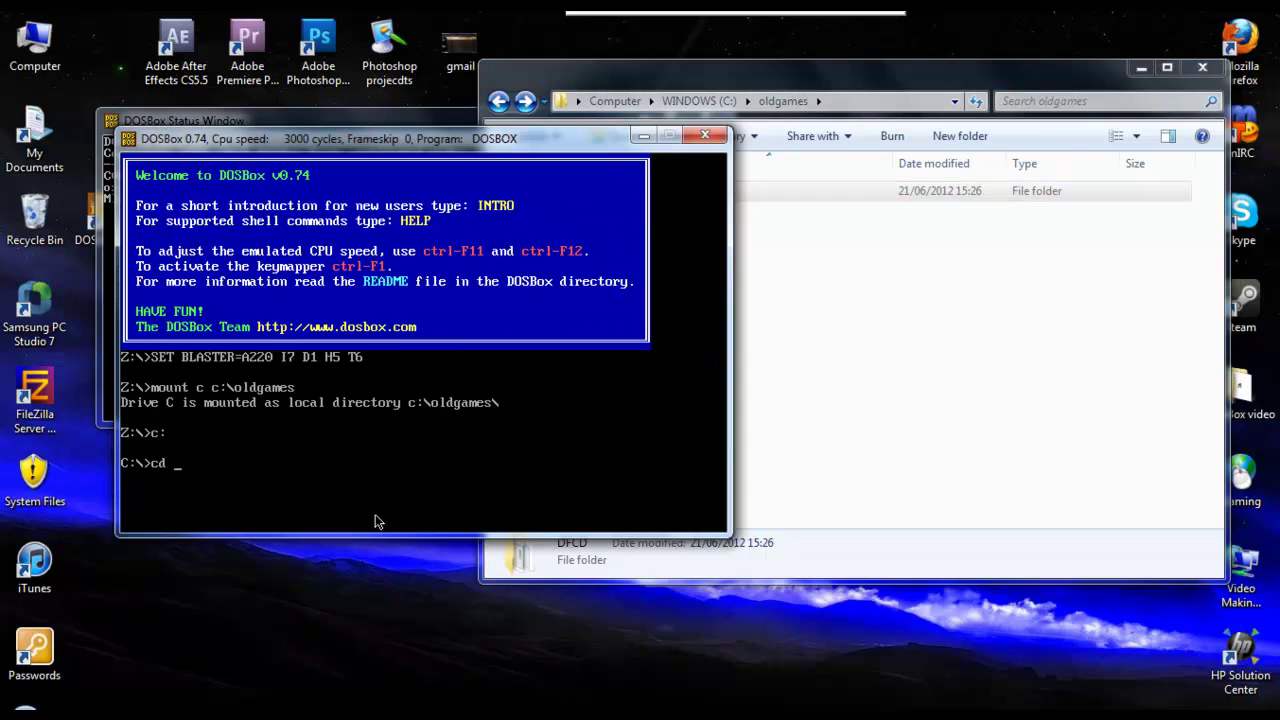
type("dfcd")
key("Return")
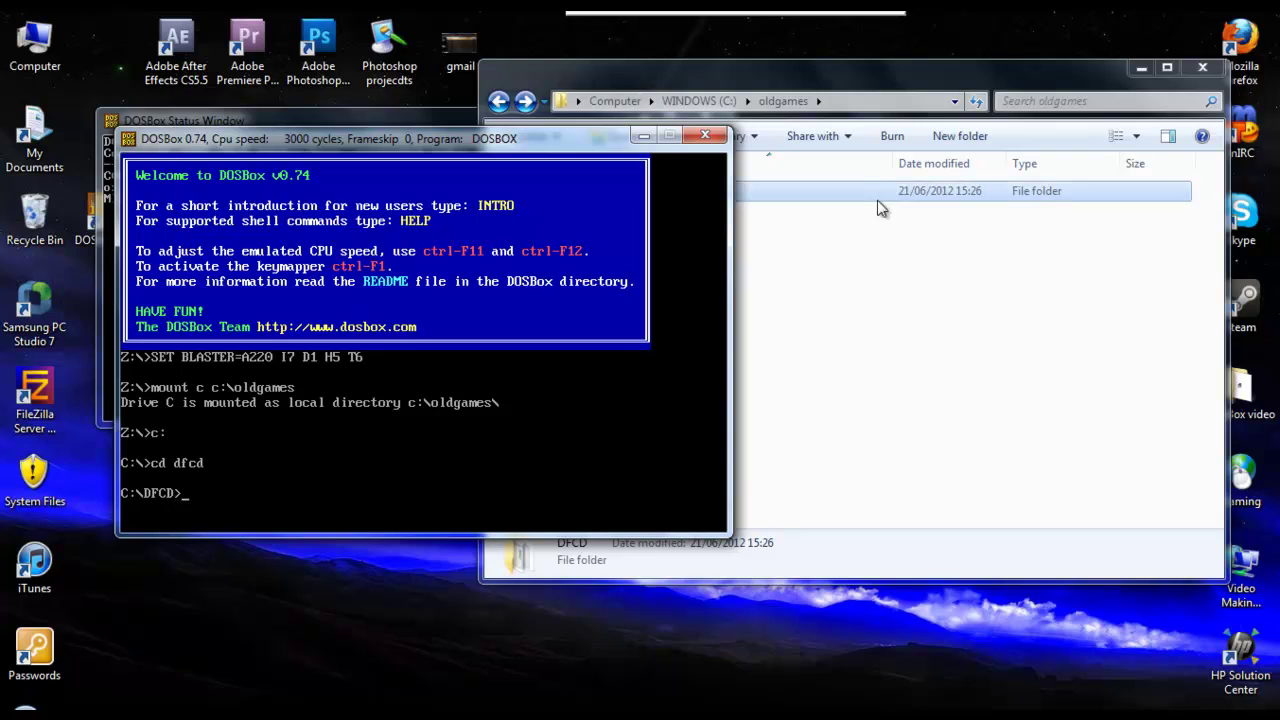
Look up the installer's name in the DFCD folder, run "install" in DOSBox, and agree to the Daggerfall license terms.
left_click(759, 199)
double_click(672, 192)
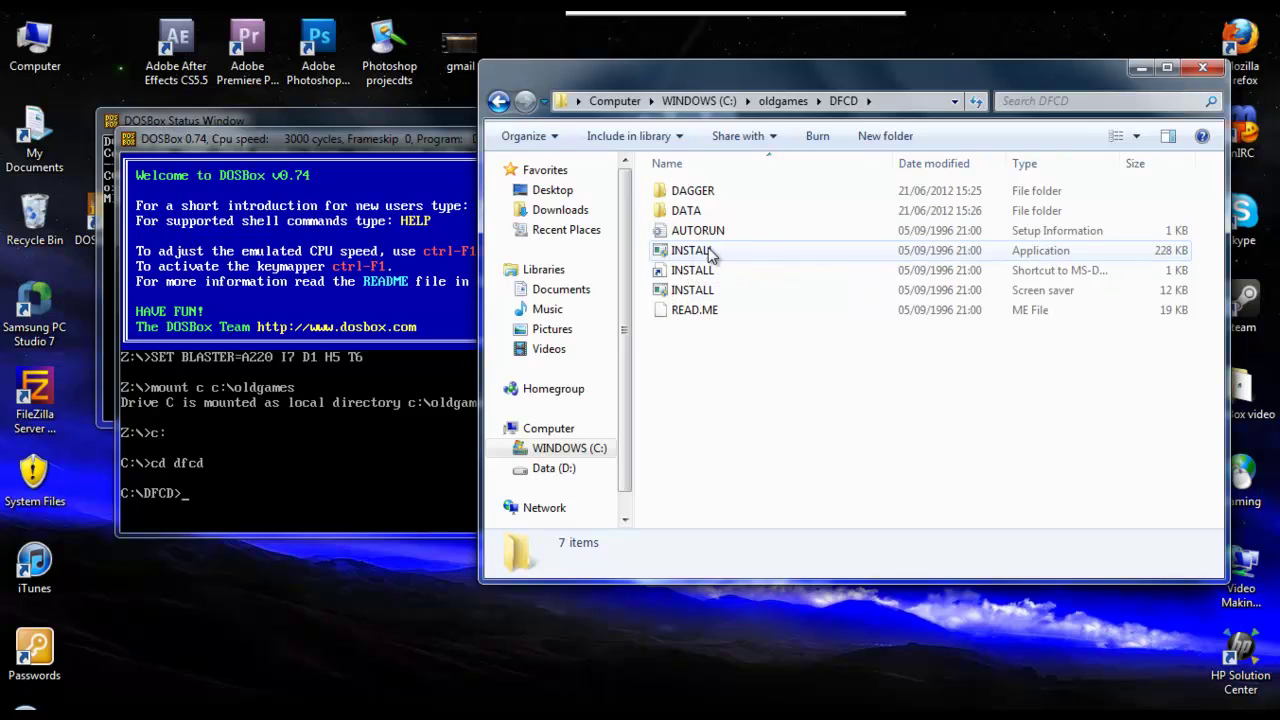
left_click(175, 510)
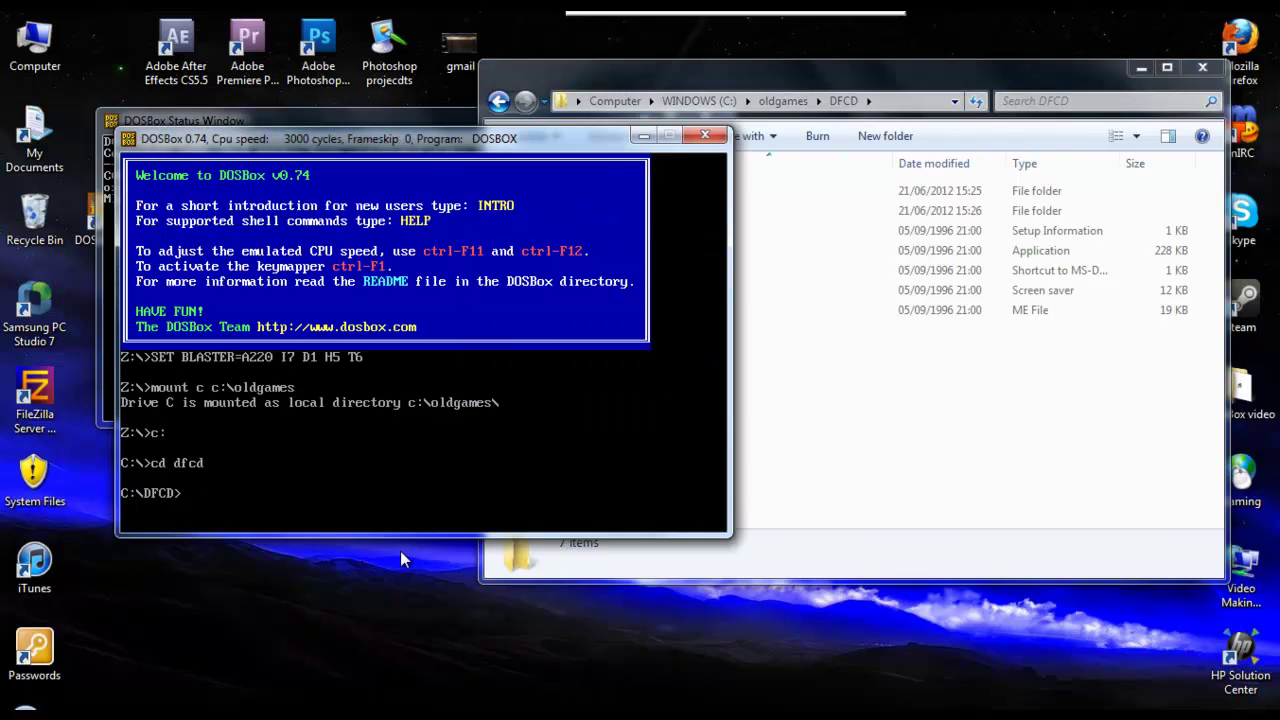
type("install")
key("Return")
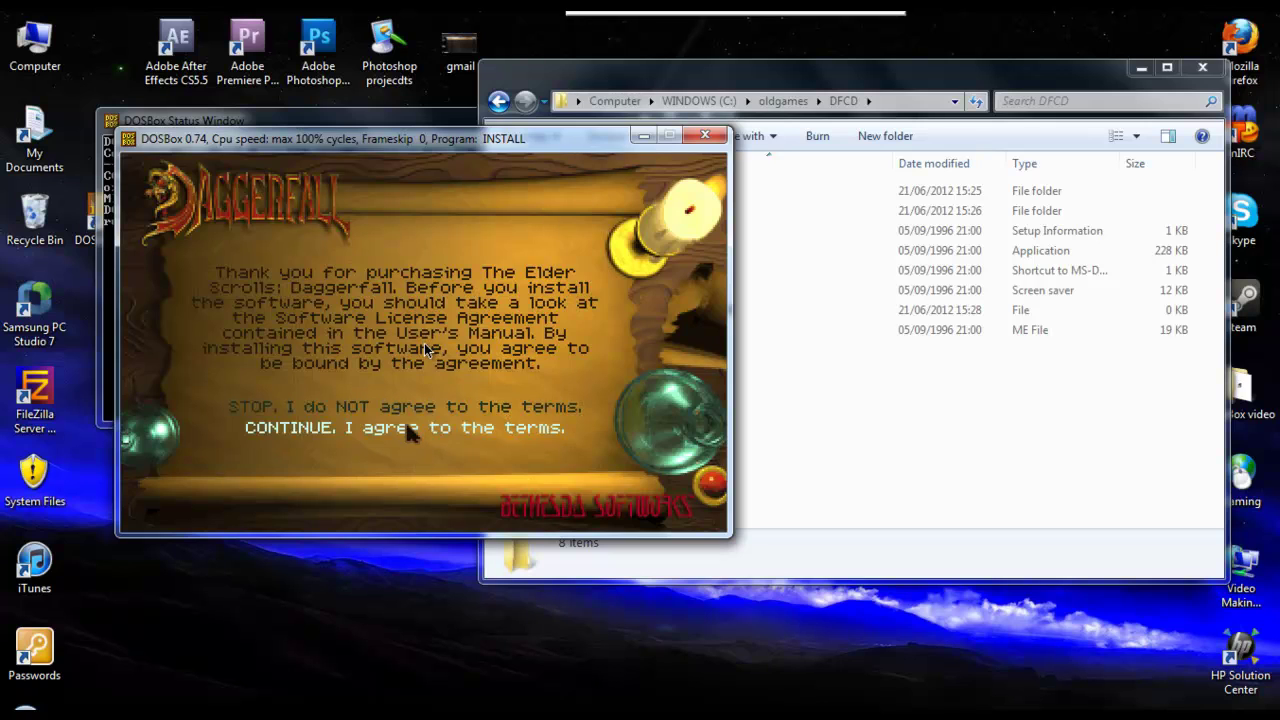
left_click(410, 428)
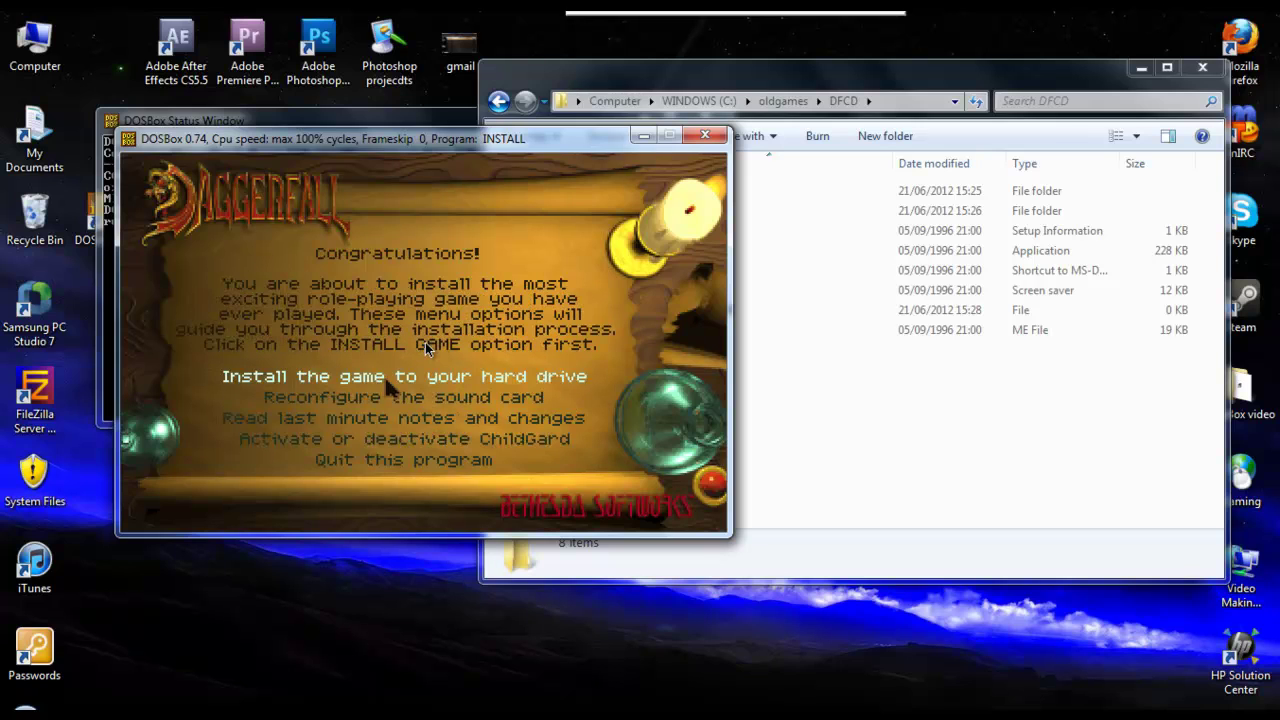